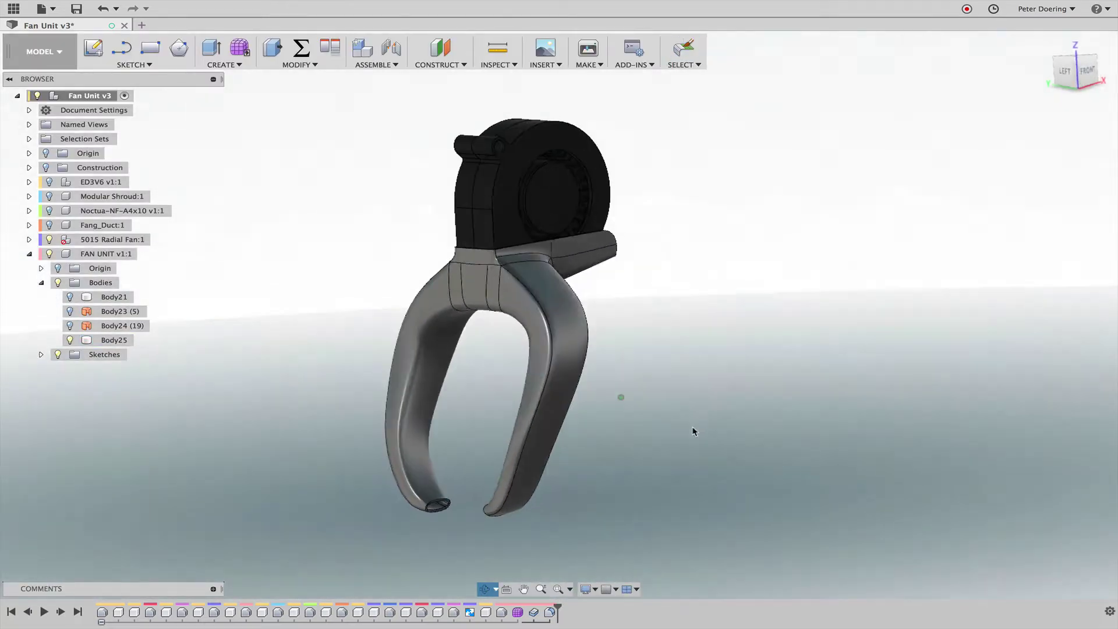
- Orbit the fan unit to a left-front angle, briefly selecting and then deselecting Body25
{"action": "middle_click_drag", "start_coordinate": [694, 431], "coordinate": [676, 440], "text": "shift"}
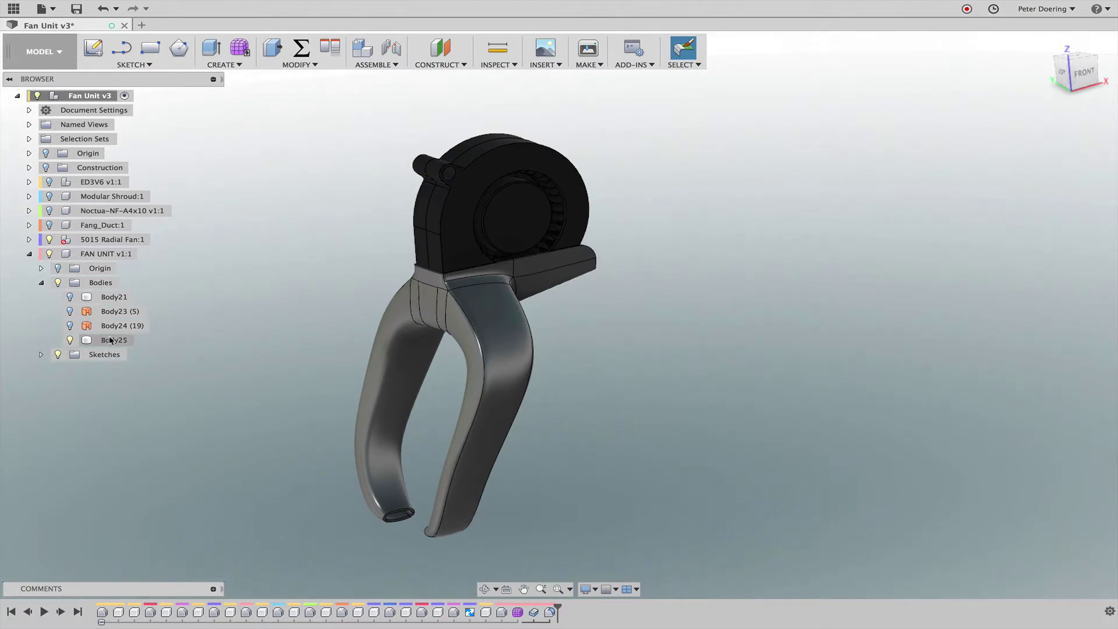
{"action": "left_click", "coordinate": [111, 339]}
{"action": "left_click", "coordinate": [605, 461]}
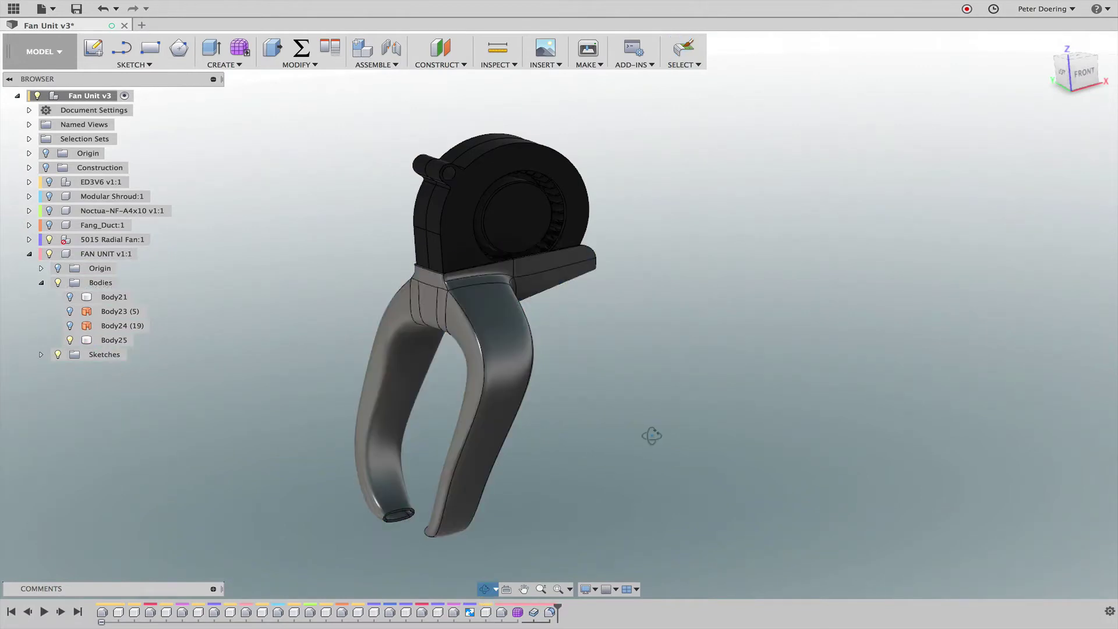
{"action": "middle_click_drag", "start_coordinate": [652, 434], "coordinate": [672, 479], "text": "shift"}
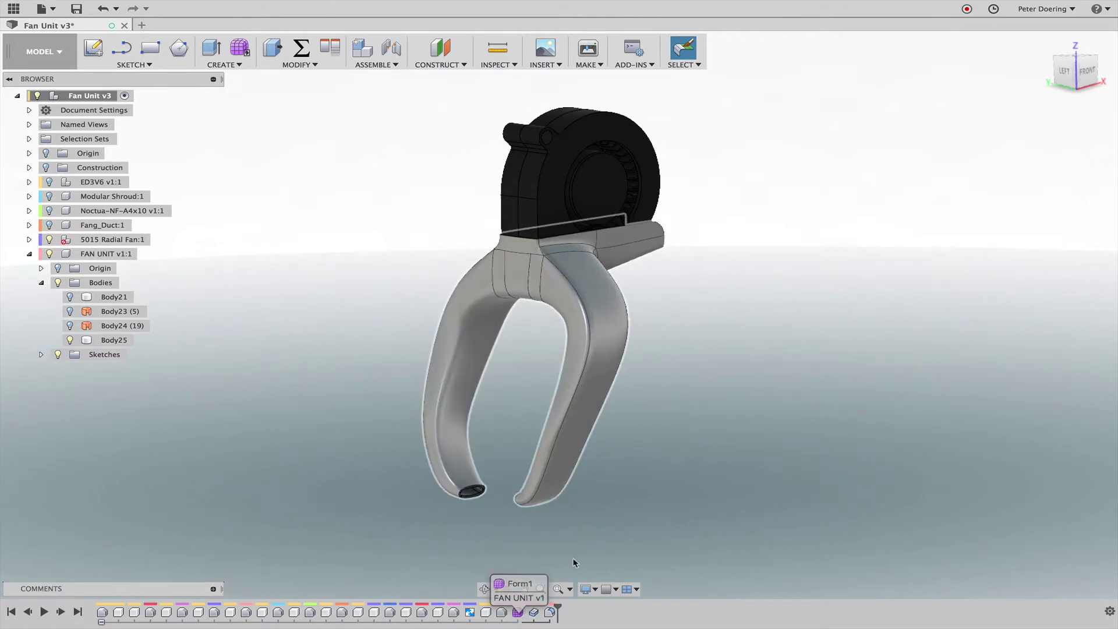
- Reopen Form1 in Sculpt, dismiss the environment notice, and reframe the duct's T-spline mesh
{"action": "double_click", "coordinate": [518, 612]}
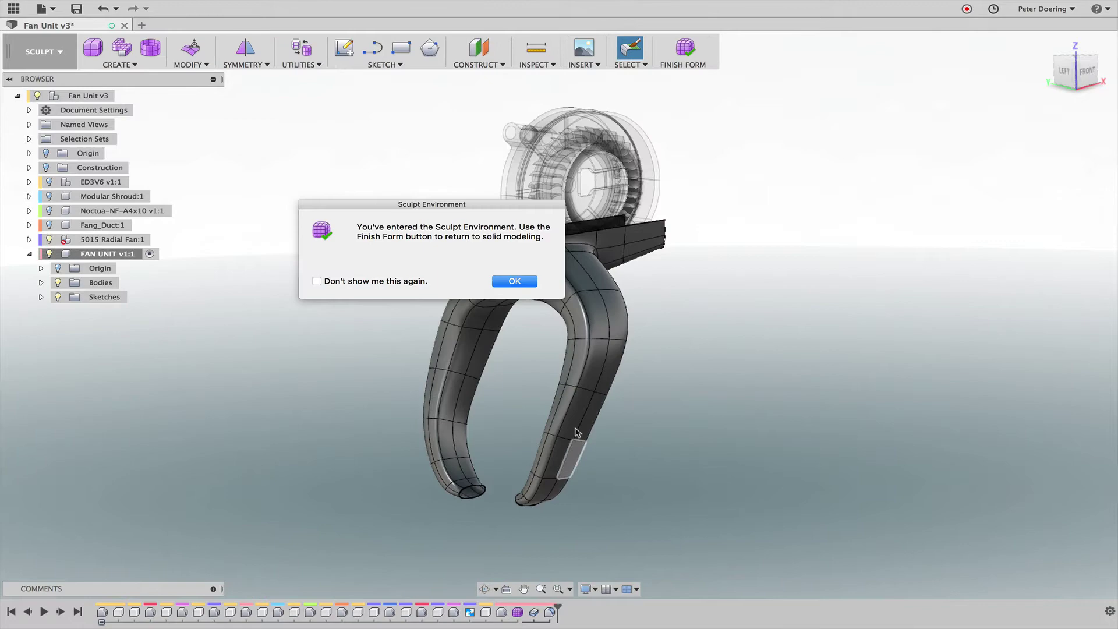
{"action": "left_click", "coordinate": [516, 281]}
{"action": "mouse_move", "coordinate": [669, 457]}
{"action": "middle_mouse_down", "text": "shift"}
{"action": "mouse_move", "coordinate": [764, 460]}
{"action": "mouse_move", "coordinate": [733, 457]}
{"action": "mouse_move", "coordinate": [741, 468]}
{"action": "middle_mouse_up", "text": "shift"}
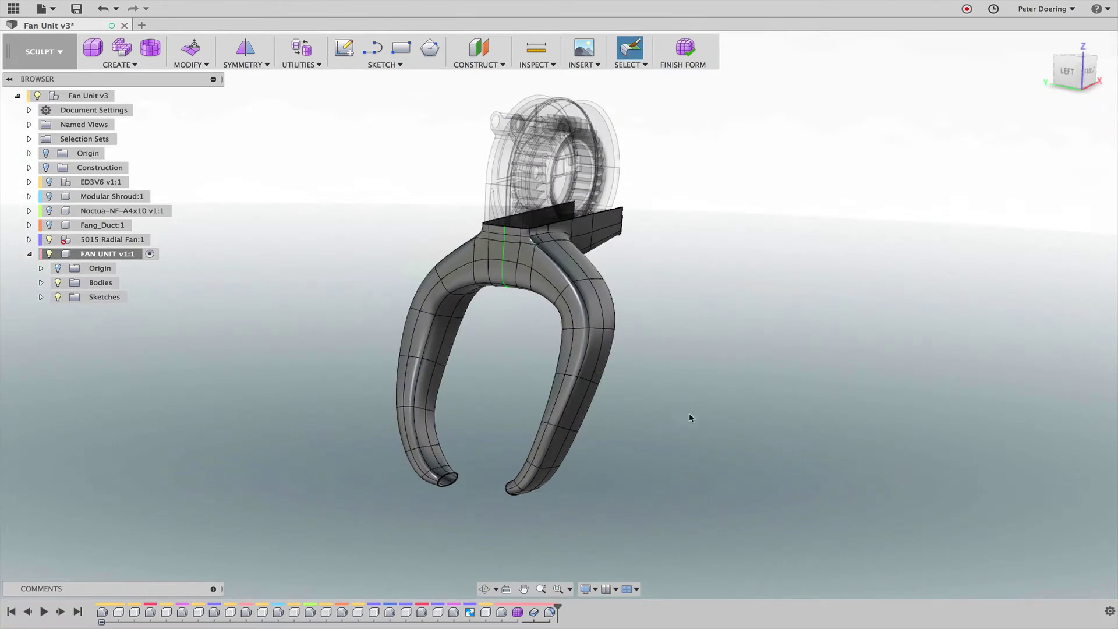
{"action": "scroll", "coordinate": [690, 417], "scroll_direction": "up", "scroll_amount": 3}
{"action": "scroll", "coordinate": [689, 245], "scroll_direction": "down", "scroll_amount": 3}
{"action": "scroll", "coordinate": [686, 237], "scroll_direction": "down", "scroll_amount": 2}
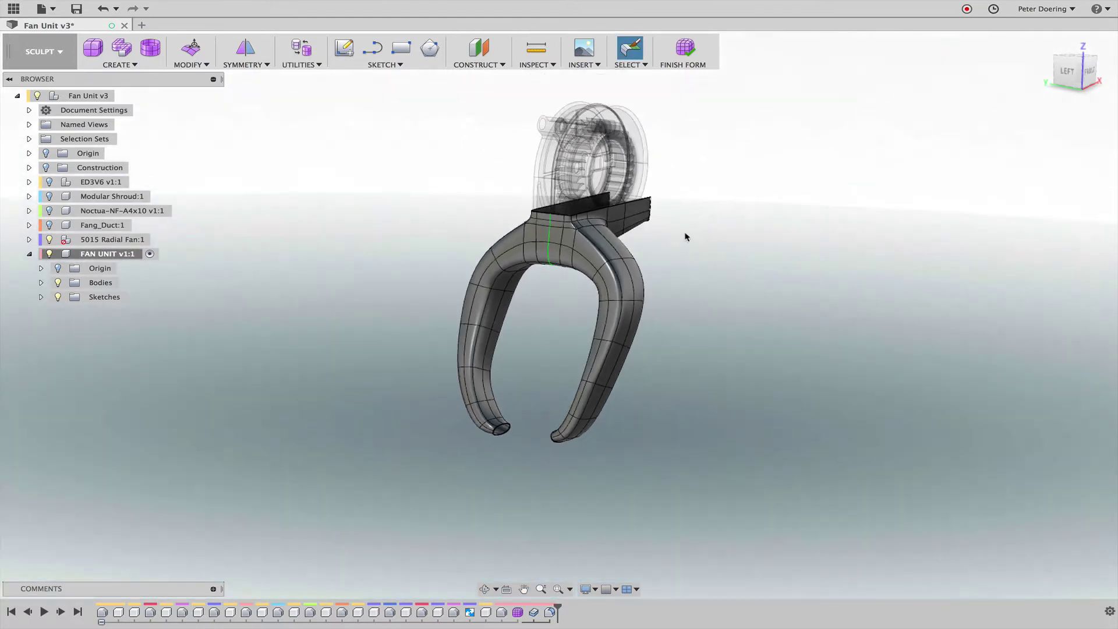
{"action": "middle_click_drag", "start_coordinate": [685, 236], "coordinate": [660, 270]}
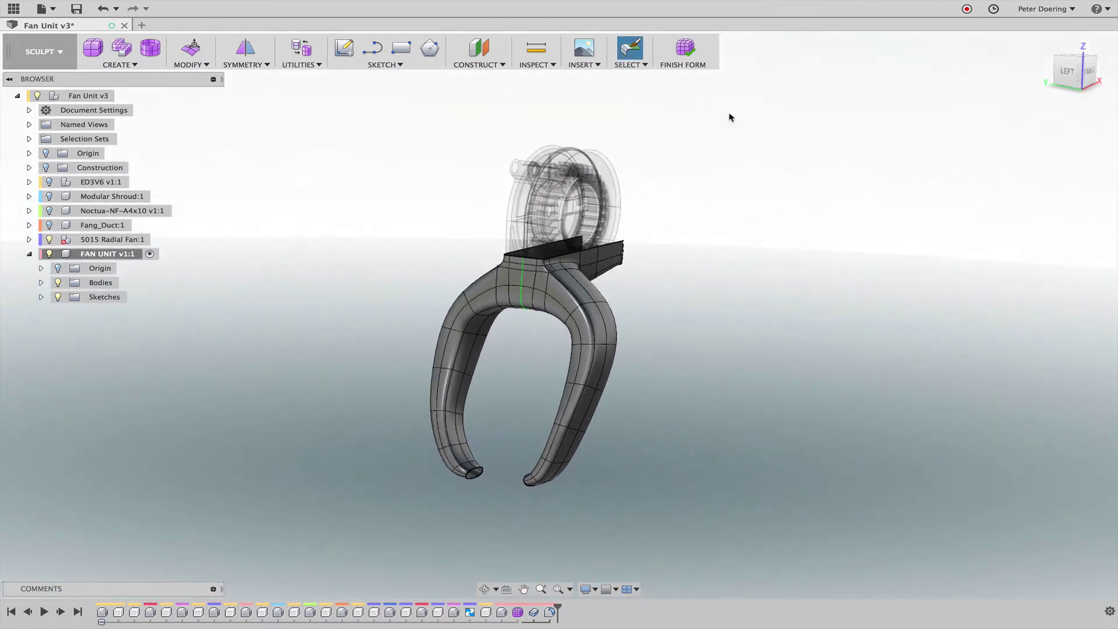
- Finish the form, roll the timeline back before Body25, and make Body24 visible
{"action": "left_click", "coordinate": [688, 55]}
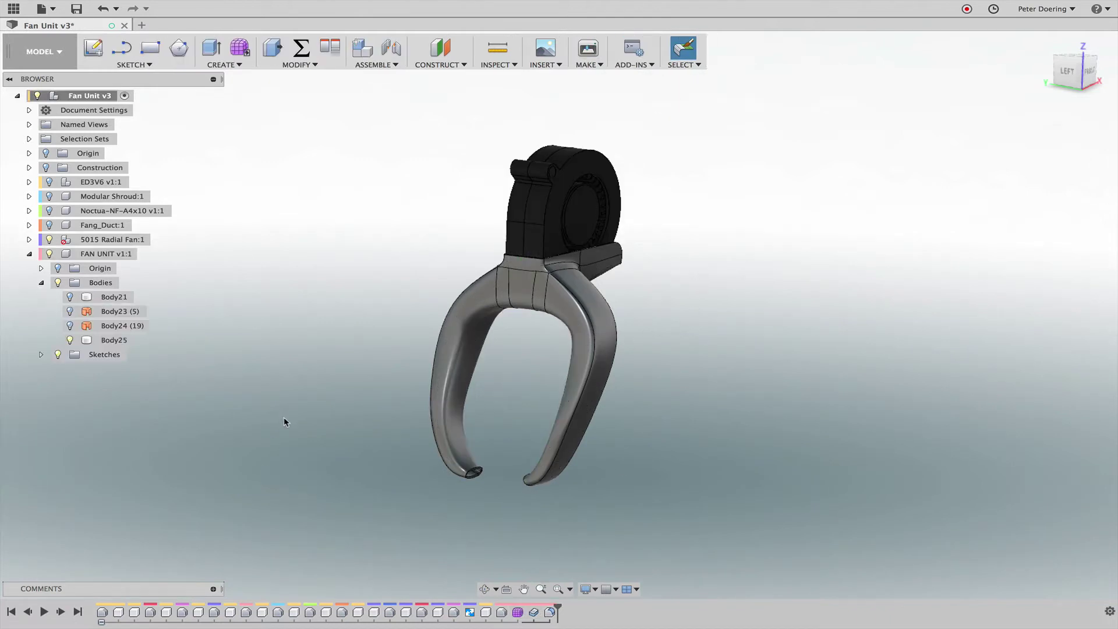
{"action": "left_click", "coordinate": [118, 326]}
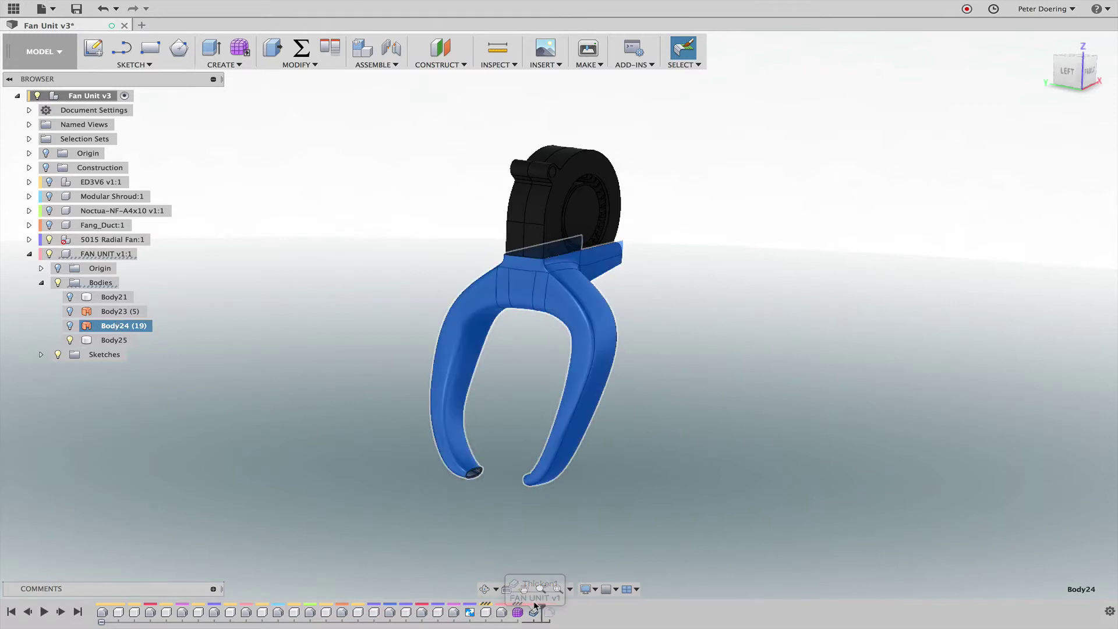
{"action": "left_click_drag", "start_coordinate": [555, 604], "coordinate": [525, 608]}
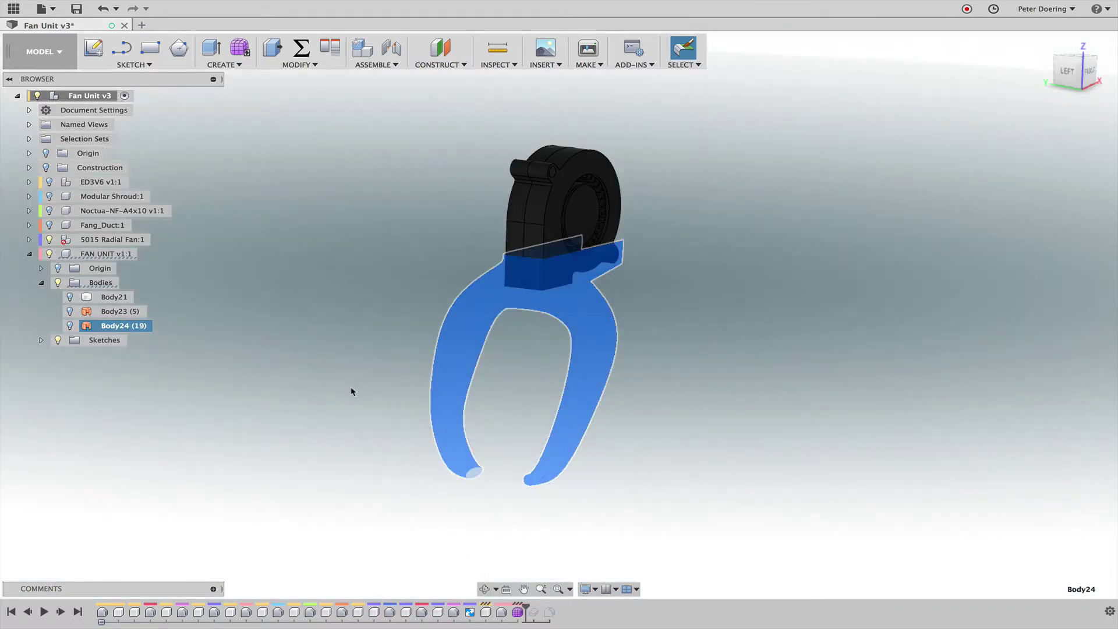
{"action": "left_click", "coordinate": [367, 407]}
{"action": "left_click", "coordinate": [71, 326]}
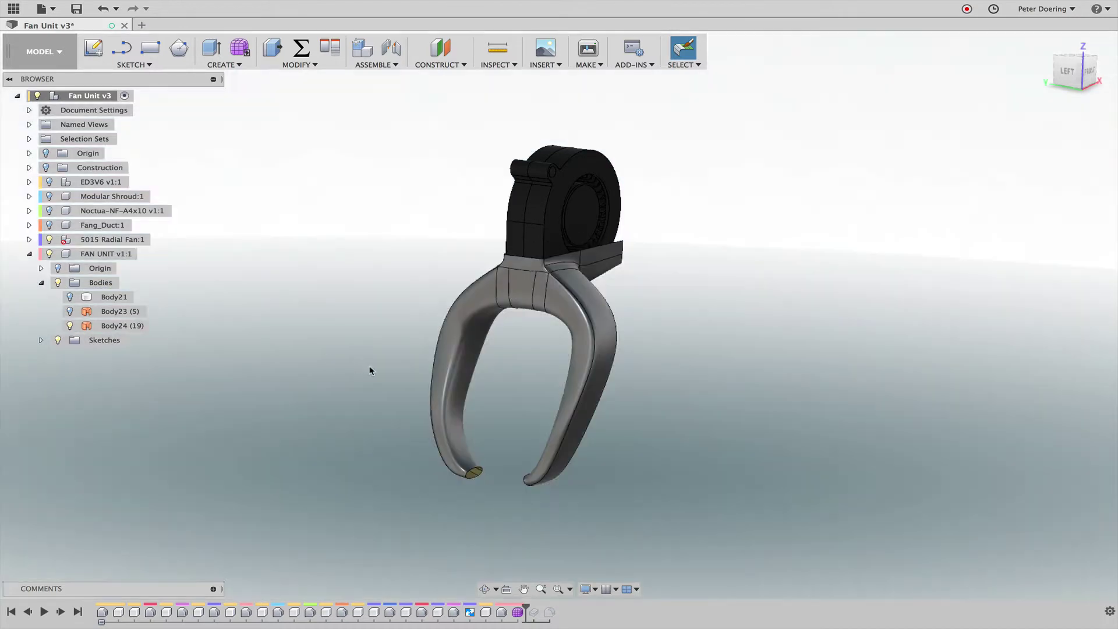
{"action": "mouse_move", "coordinate": [369, 370]}
{"action": "middle_mouse_down", "text": "shift"}
{"action": "mouse_move", "coordinate": [381, 380]}
{"action": "mouse_move", "coordinate": [363, 368]}
{"action": "middle_mouse_up", "text": "shift"}
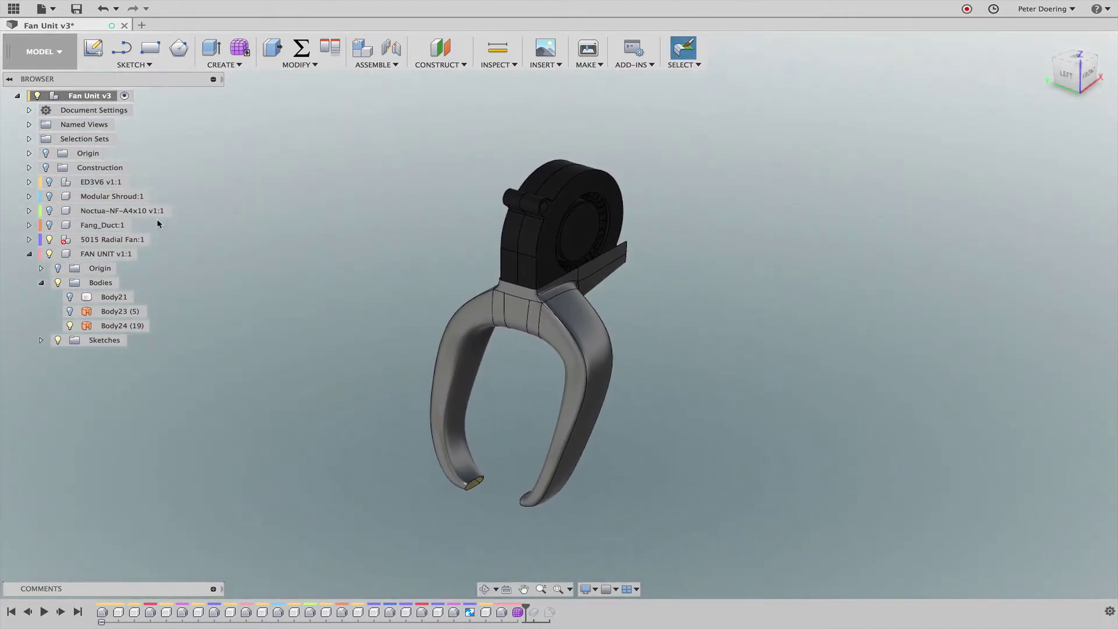
- Switch to the Patch workspace, then start and cancel a Thicken feature
{"action": "left_click", "coordinate": [39, 51]}
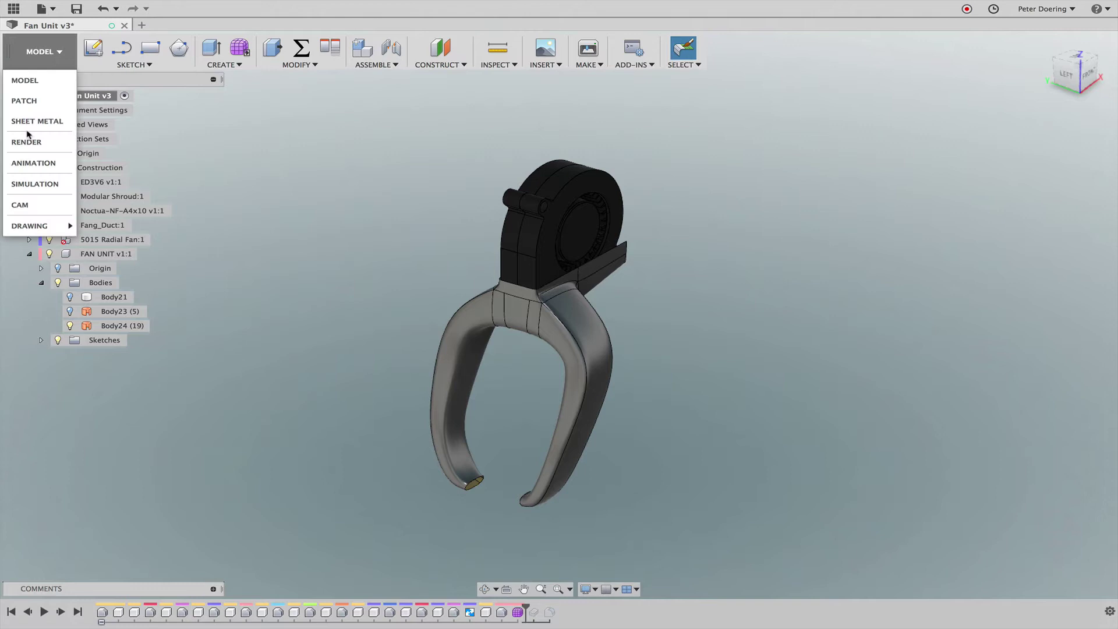
{"action": "left_click", "coordinate": [26, 80]}
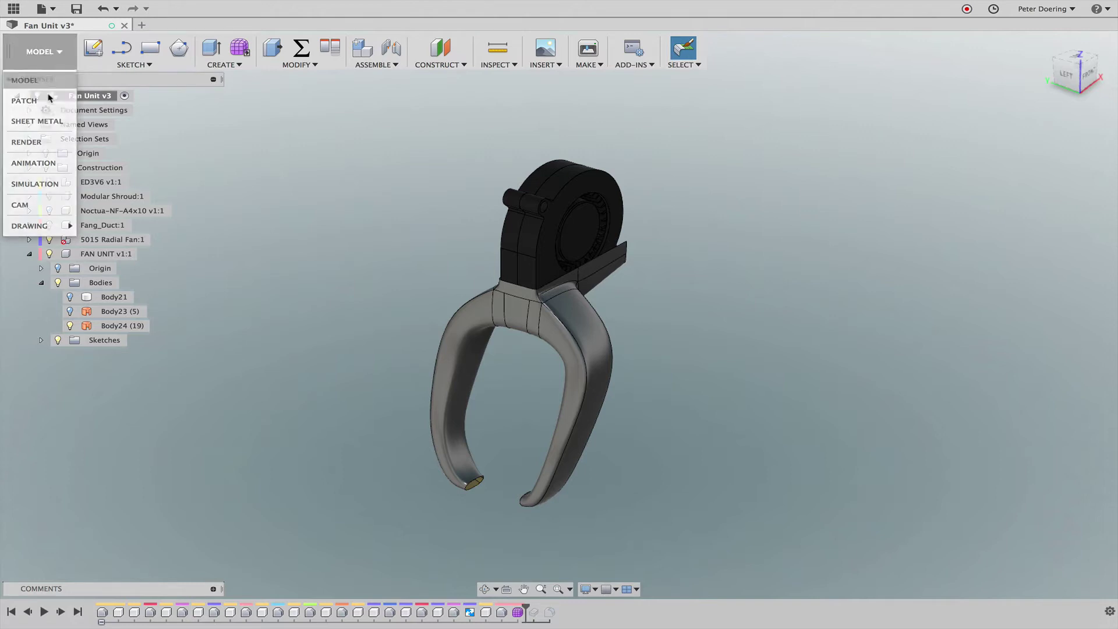
{"action": "left_click", "coordinate": [39, 51]}
{"action": "left_click", "coordinate": [27, 99]}
{"action": "left_click", "coordinate": [229, 66]}
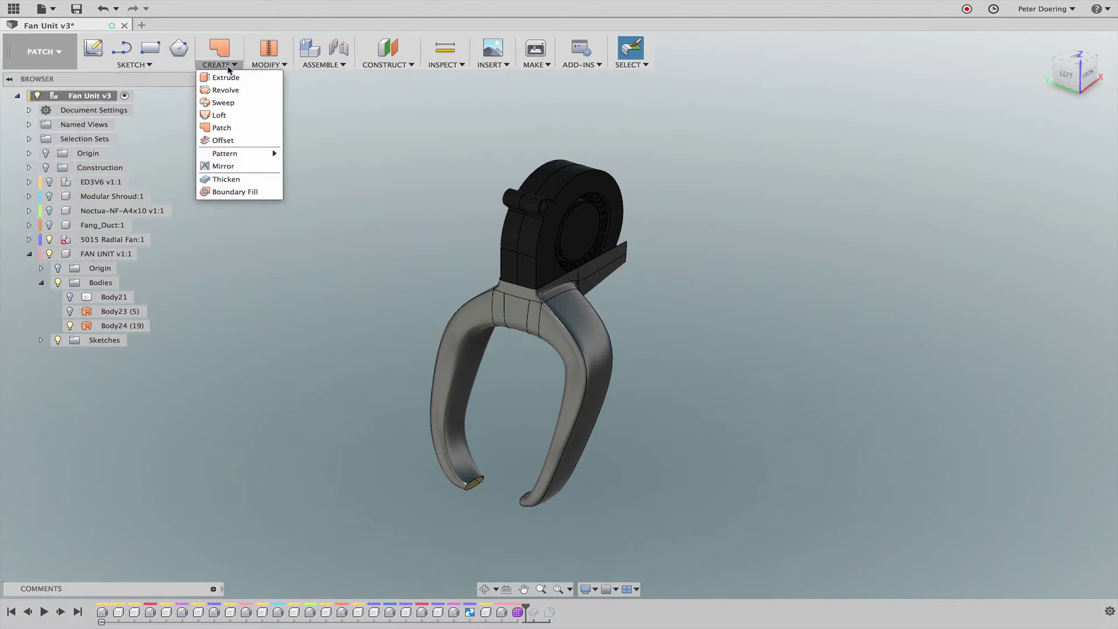
{"action": "left_click", "coordinate": [229, 180]}
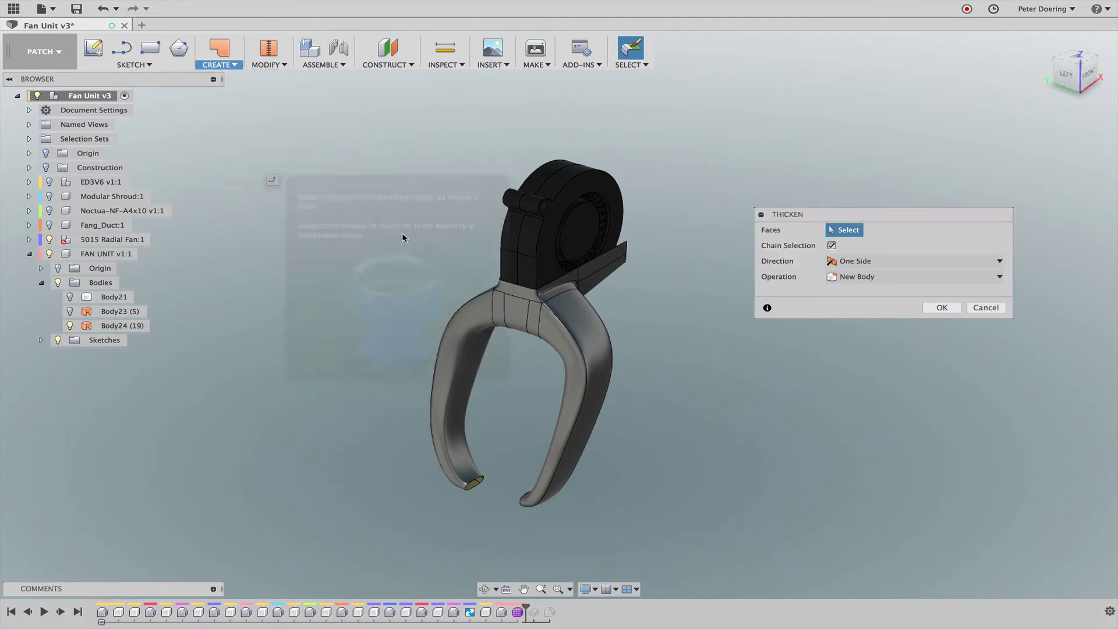
{"action": "scroll", "coordinate": [597, 297], "scroll_direction": "up", "scroll_amount": 3}
{"action": "scroll", "coordinate": [596, 298], "scroll_direction": "up", "scroll_amount": 2}
{"action": "scroll", "coordinate": [556, 306], "scroll_direction": "up", "scroll_amount": 1}
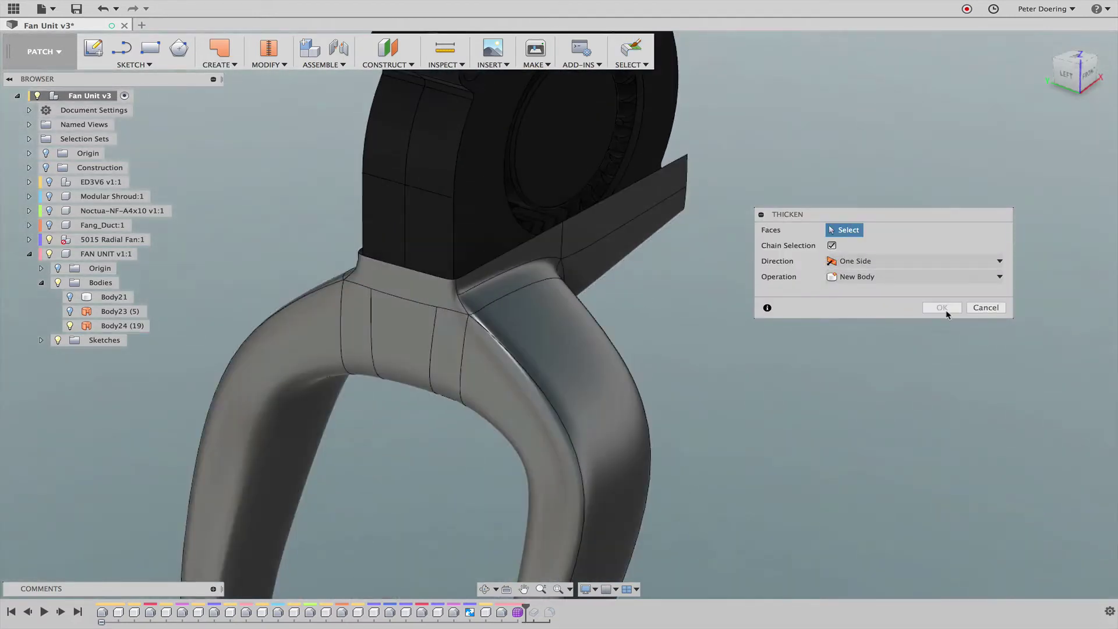
{"action": "left_click", "coordinate": [986, 307]}
{"action": "scroll", "coordinate": [444, 256], "scroll_direction": "down", "scroll_amount": 3}
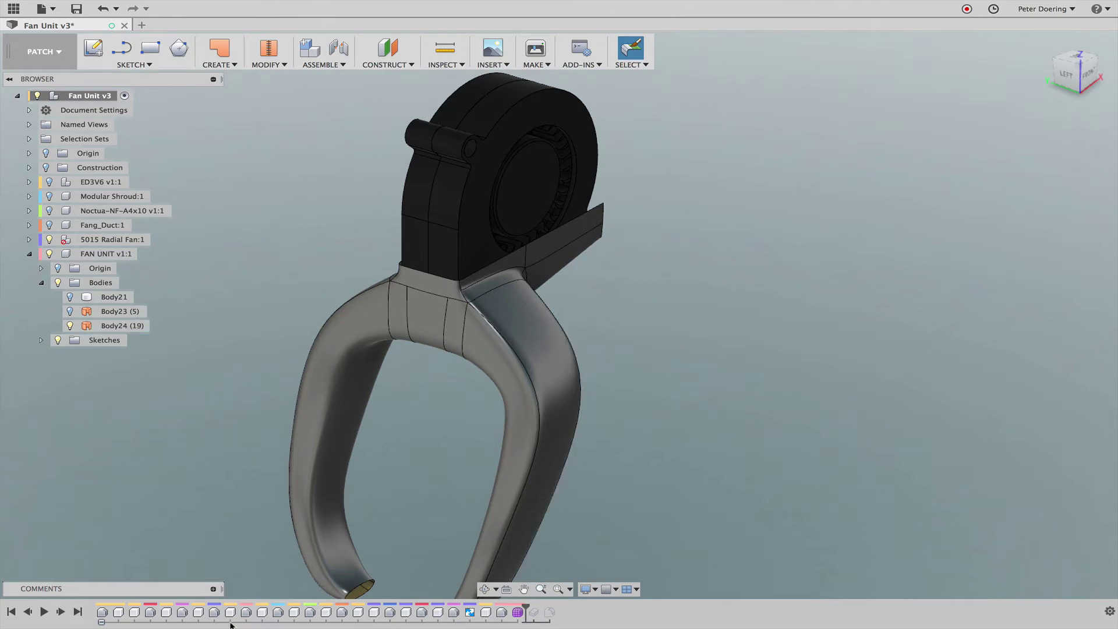
- Advance the timeline to the end so Body25 returns, then reopen Form1 for T-spline editing
{"action": "left_click", "coordinate": [78, 611]}
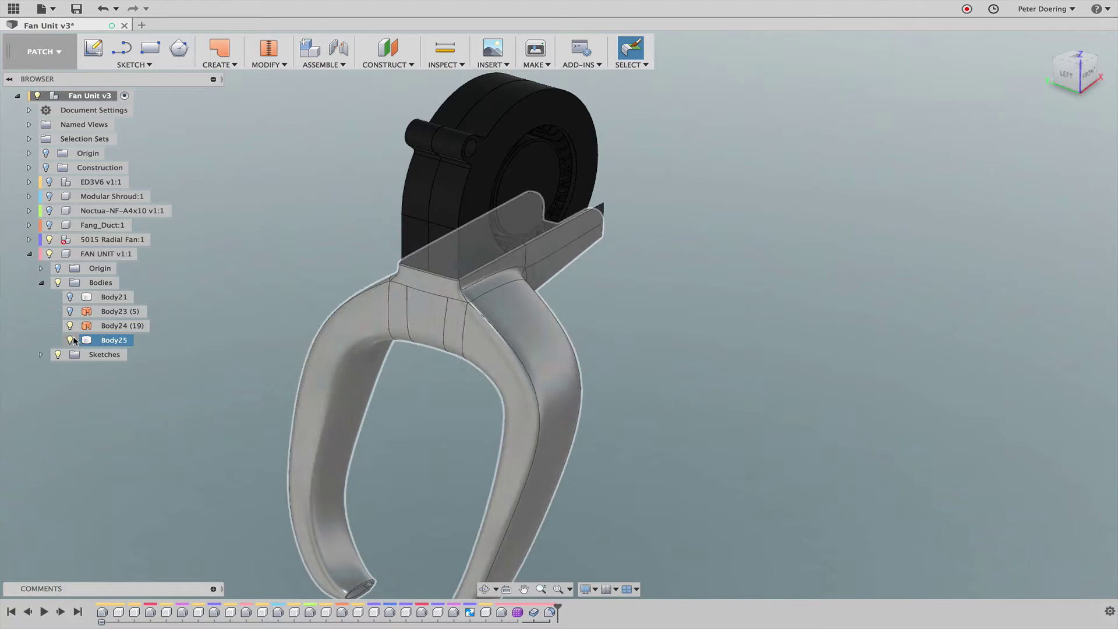
{"action": "mouse_move", "coordinate": [606, 382]}
{"action": "middle_mouse_down", "text": "shift"}
{"action": "mouse_move", "coordinate": [525, 353]}
{"action": "mouse_move", "coordinate": [494, 369]}
{"action": "mouse_move", "coordinate": [577, 356]}
{"action": "mouse_move", "coordinate": [593, 379]}
{"action": "mouse_move", "coordinate": [622, 368]}
{"action": "middle_mouse_up", "text": "shift"}
{"action": "scroll", "coordinate": [627, 376], "scroll_direction": "down", "scroll_amount": 3}
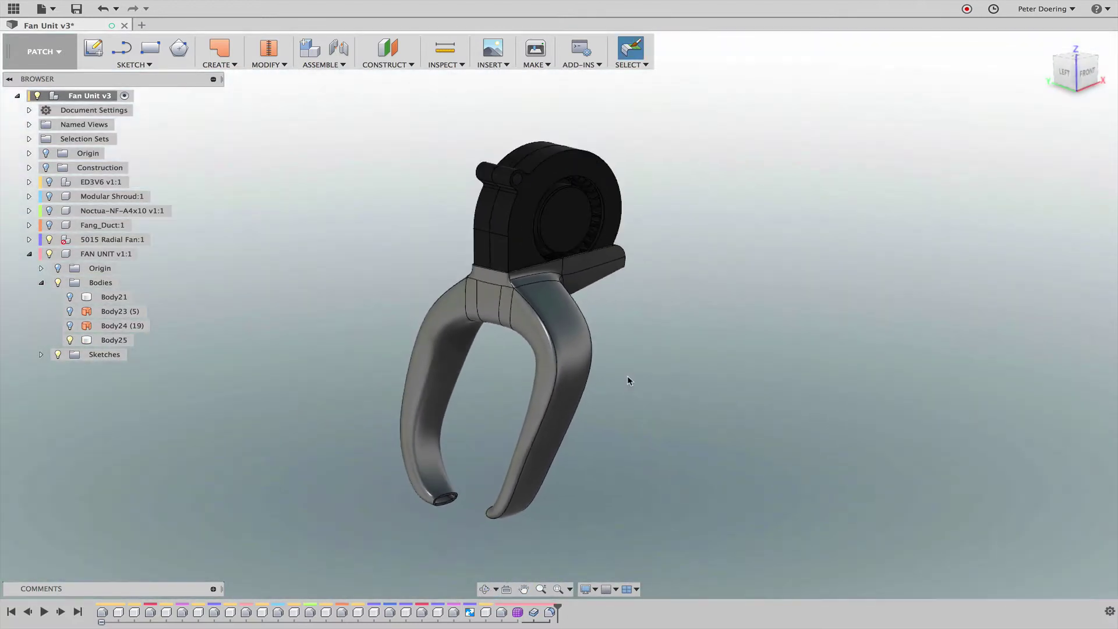
{"action": "left_click", "coordinate": [519, 614]}
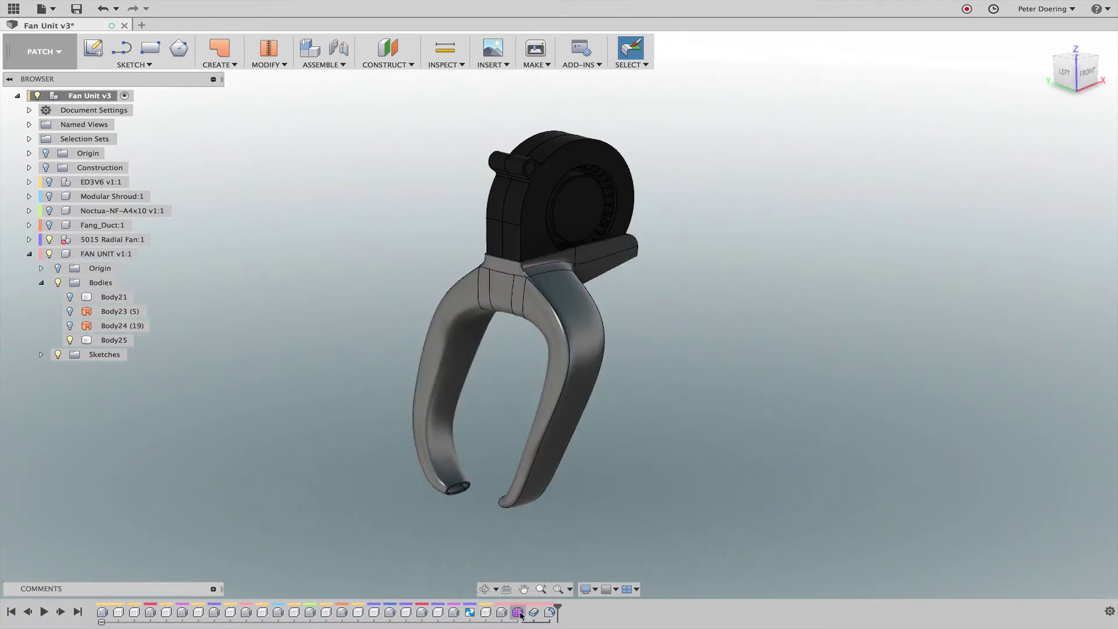
{"action": "double_click", "coordinate": [519, 613]}
- Dismiss the sculpt notice and pick an edge on the duct's right arm from a left view
{"action": "left_click", "coordinate": [514, 282]}
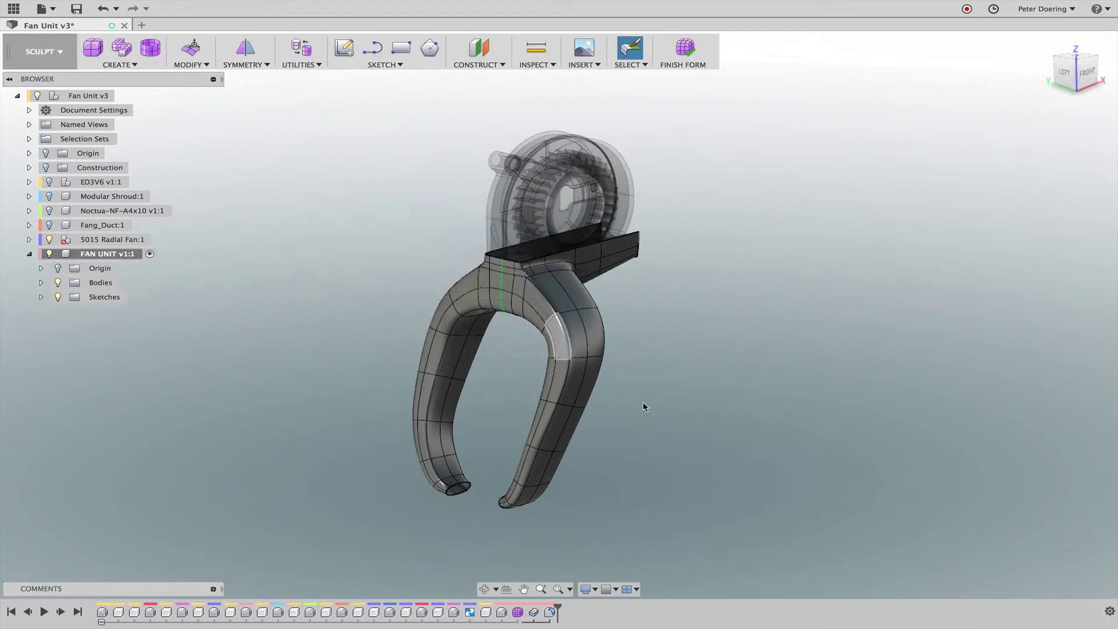
{"action": "mouse_move", "coordinate": [644, 407]}
{"action": "middle_mouse_down", "text": "shift"}
{"action": "mouse_move", "coordinate": [714, 422]}
{"action": "mouse_move", "coordinate": [719, 390]}
{"action": "mouse_move", "coordinate": [745, 412]}
{"action": "middle_mouse_up", "text": "shift"}
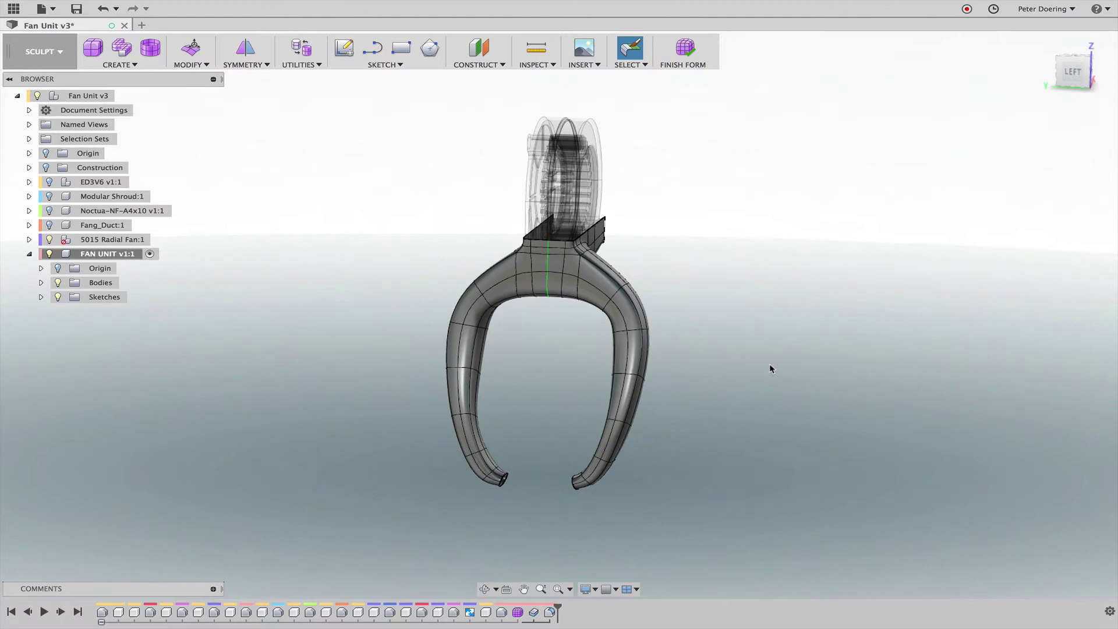
{"action": "scroll", "coordinate": [770, 368], "scroll_direction": "up", "scroll_amount": 5}
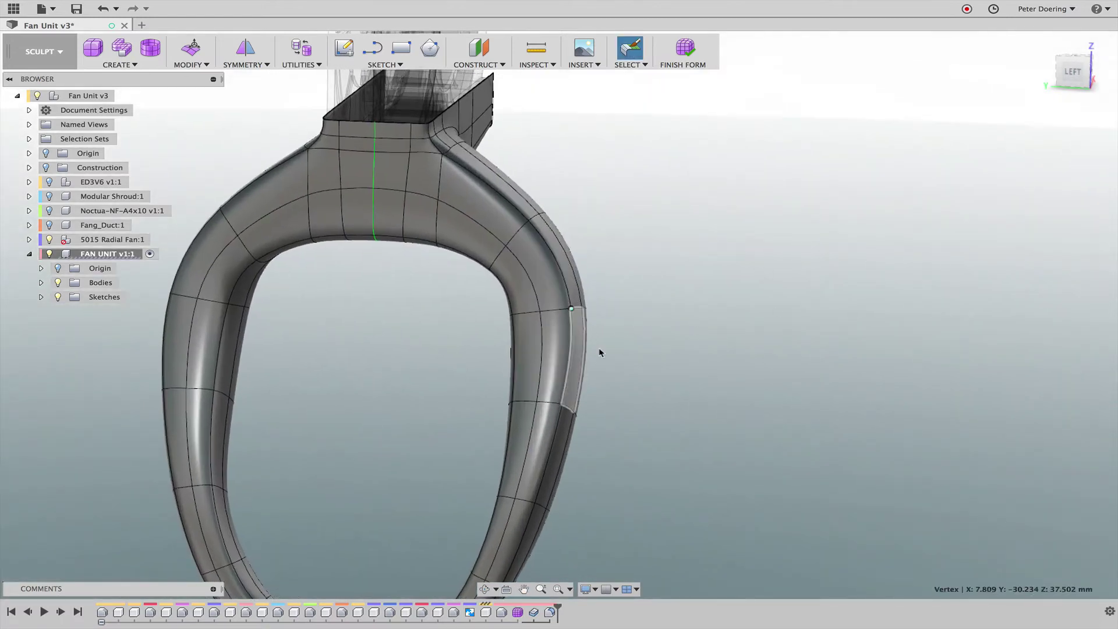
{"action": "left_click", "coordinate": [561, 383]}
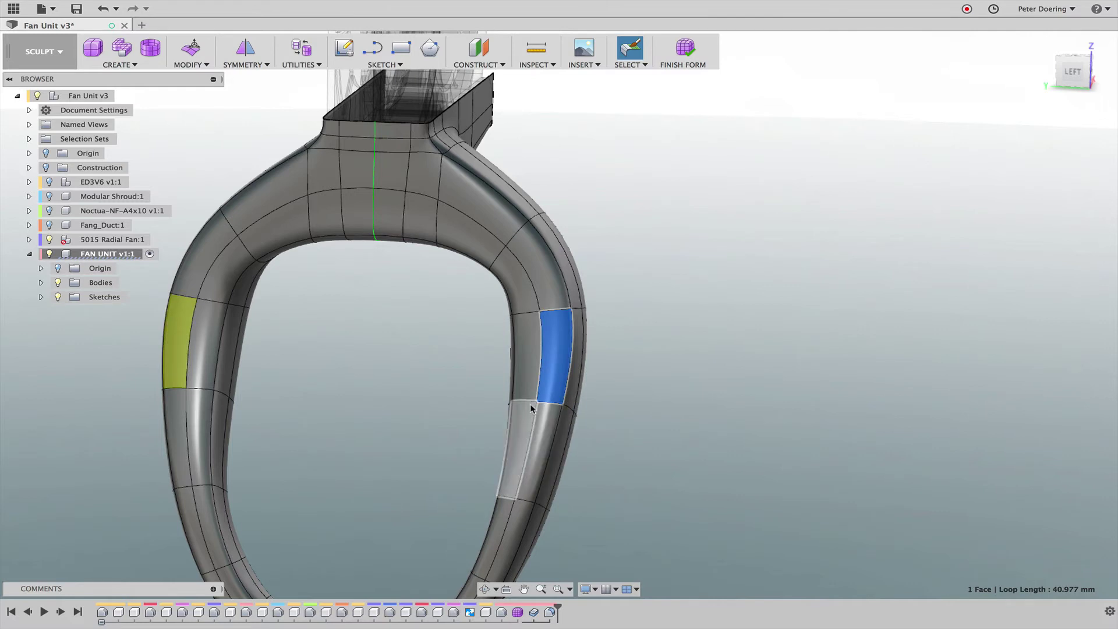
{"action": "left_click", "coordinate": [559, 403]}
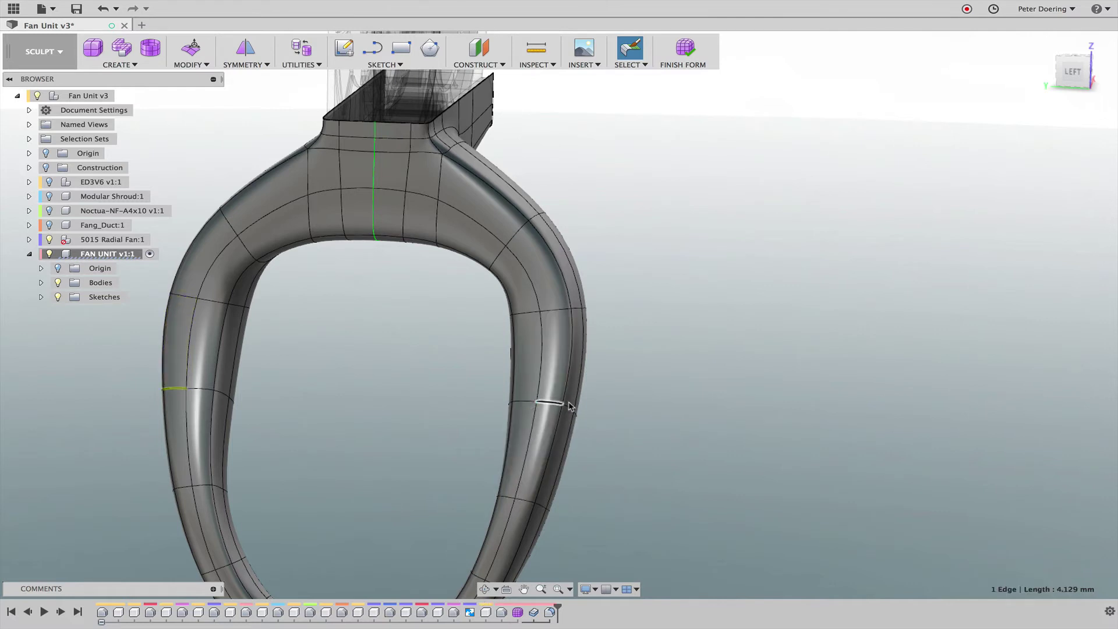
- Start Edit Form on the right arm's full eight-edge loop
{"action": "right_click", "coordinate": [755, 358]}
{"action": "left_click", "coordinate": [687, 387]}
{"action": "middle_click_drag", "start_coordinate": [673, 407], "coordinate": [705, 341]}
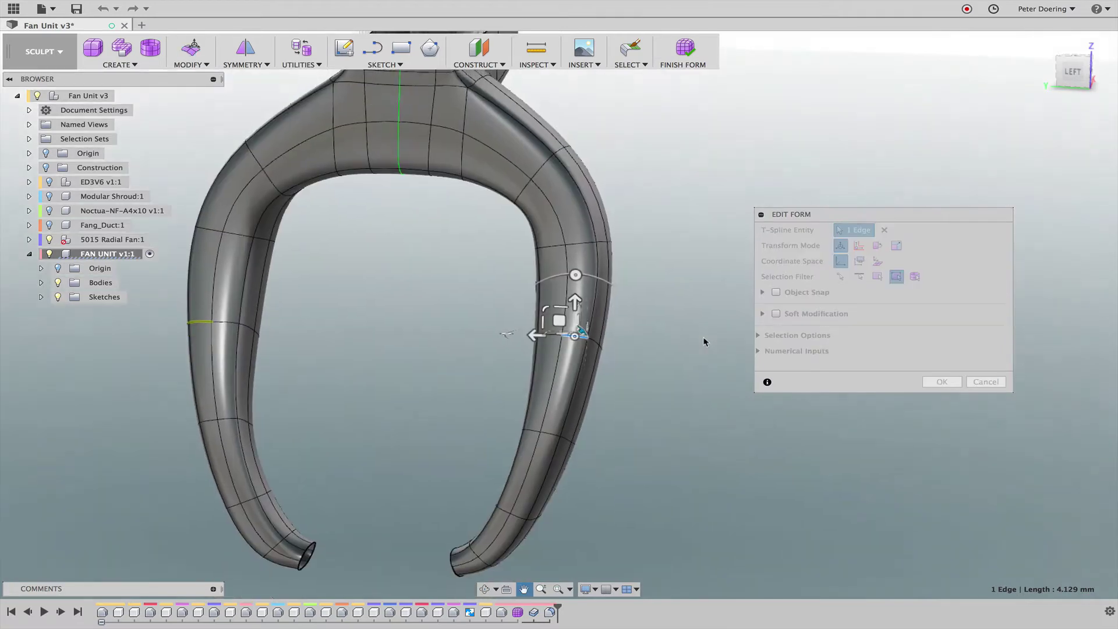
{"action": "double_click", "coordinate": [567, 243]}
{"action": "middle_click_drag", "start_coordinate": [670, 344], "coordinate": [690, 352], "text": "shift"}
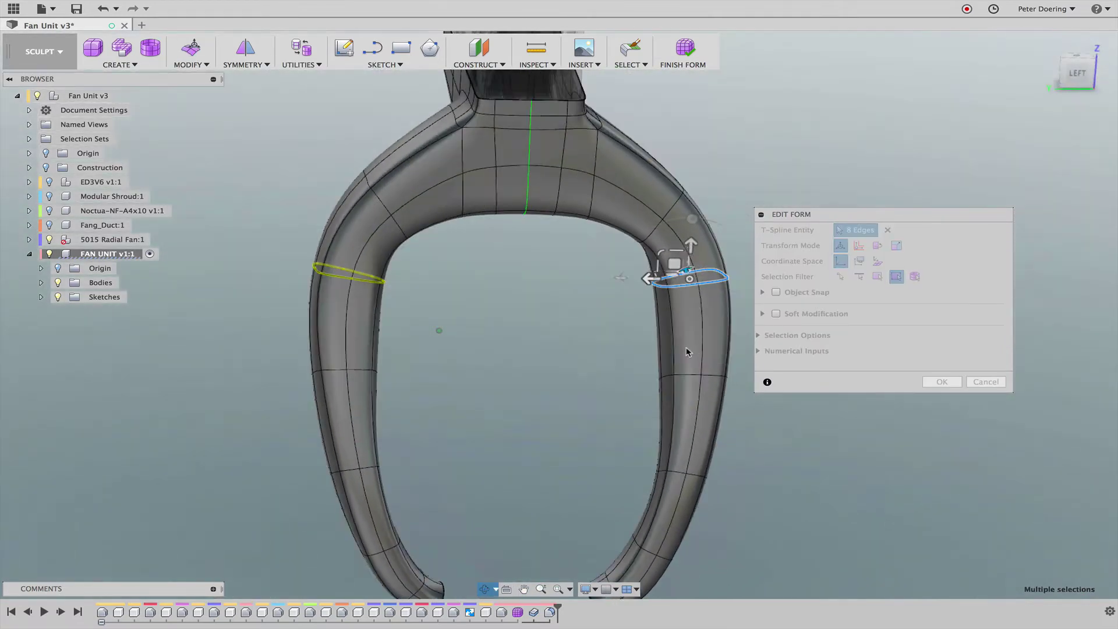
{"action": "scroll", "coordinate": [662, 352], "scroll_direction": "up", "scroll_amount": 5}
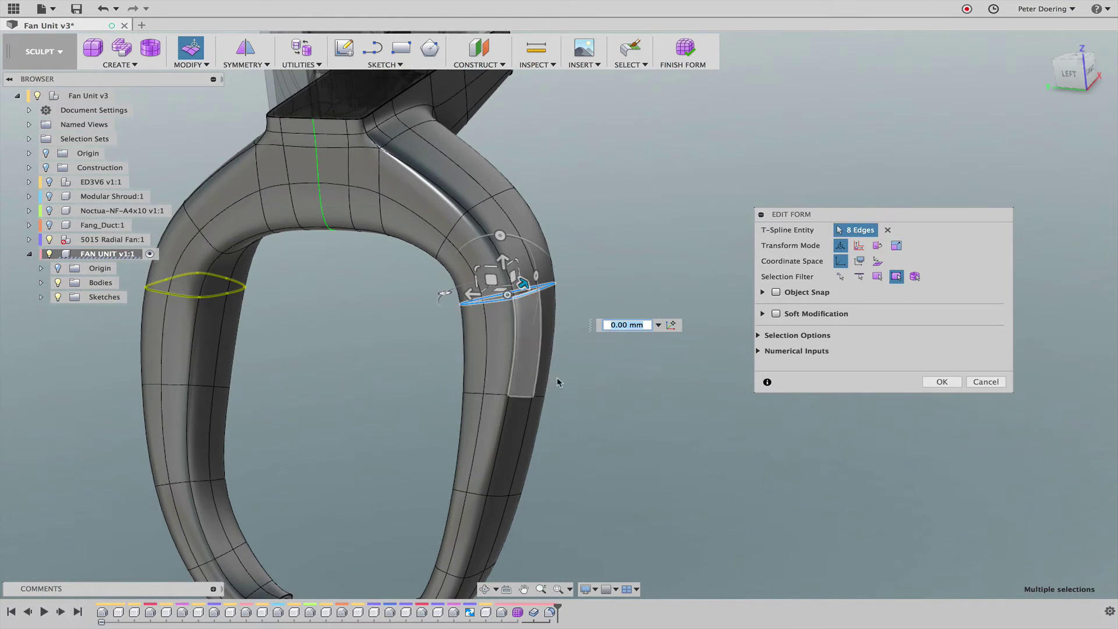
{"action": "middle_click_drag", "start_coordinate": [656, 427], "coordinate": [667, 373]}
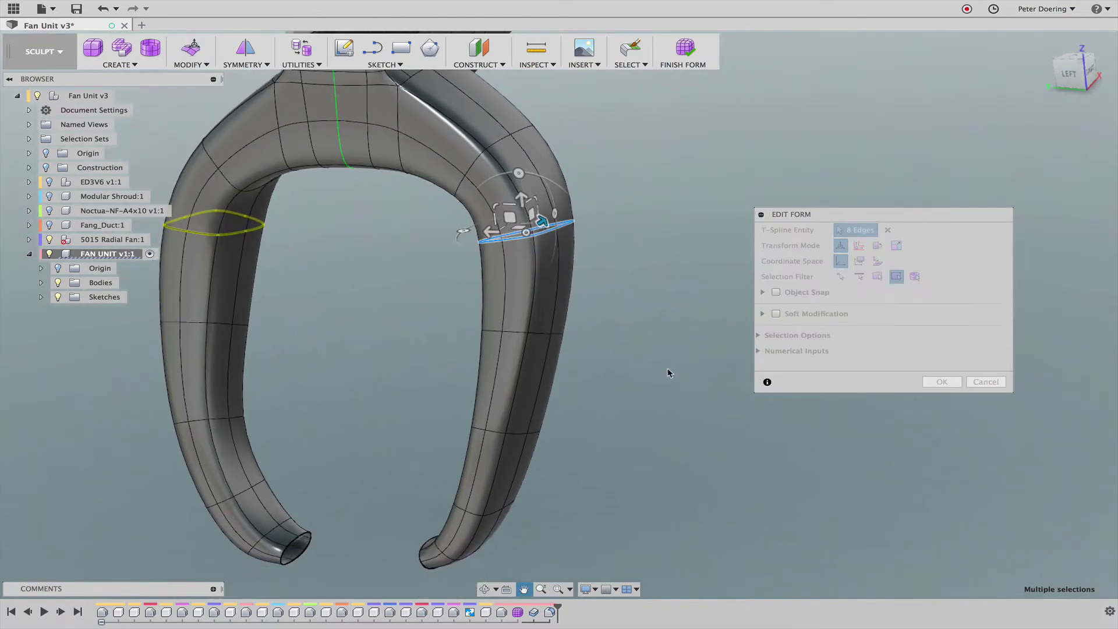
- Add two more edge loops further down the right arm, viewed face-on from the left
{"action": "double_click", "coordinate": [513, 333], "text": "shift"}
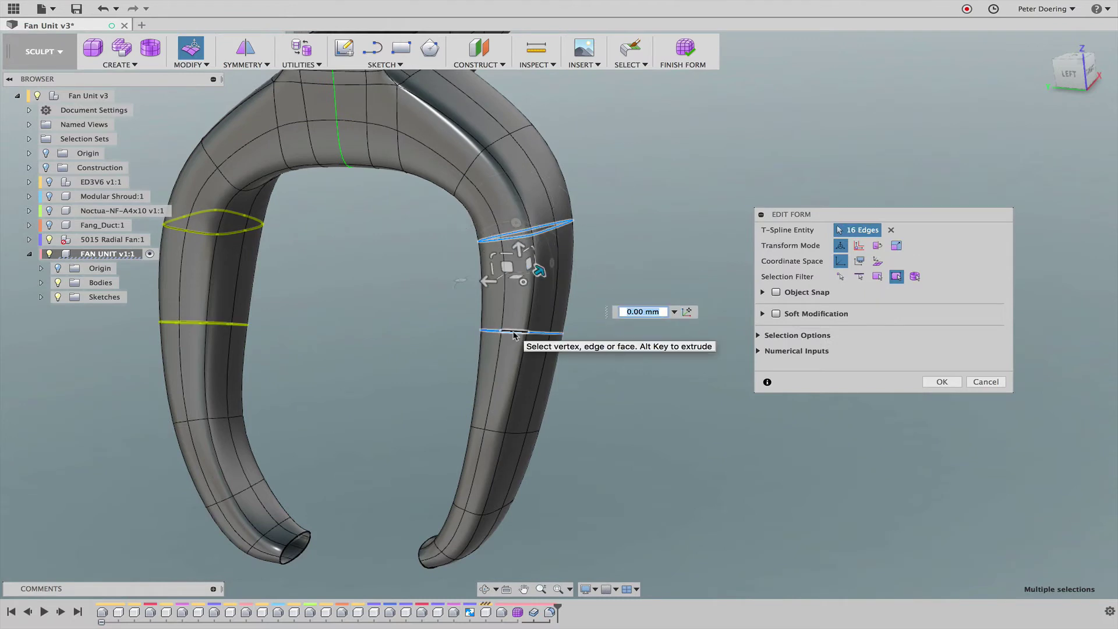
{"action": "double_click", "coordinate": [495, 433], "text": "shift"}
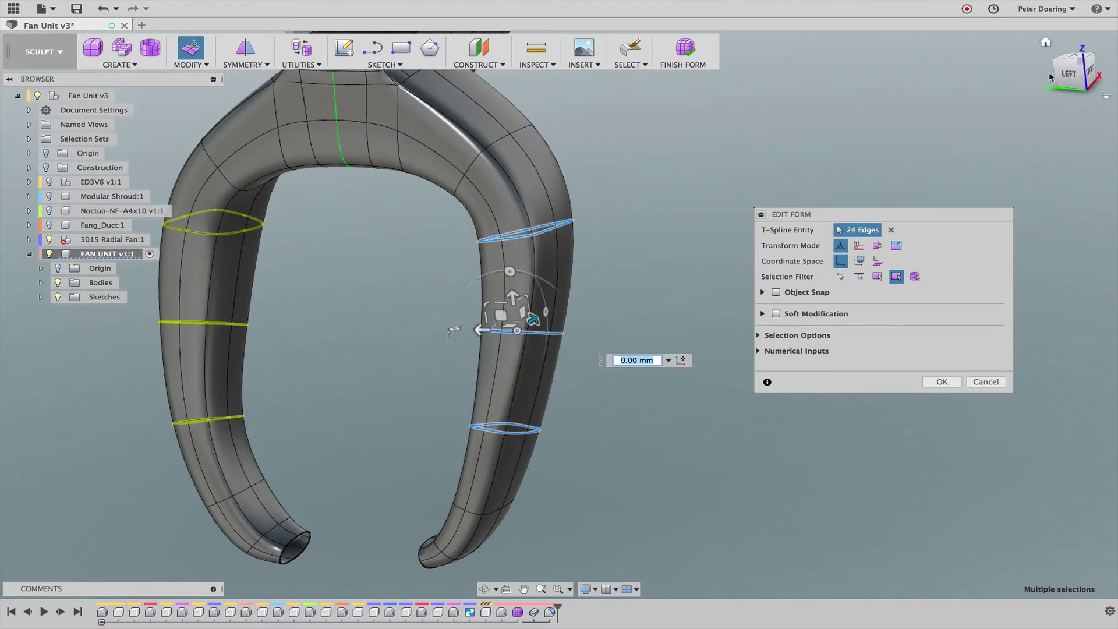
{"action": "left_click", "coordinate": [1070, 74]}
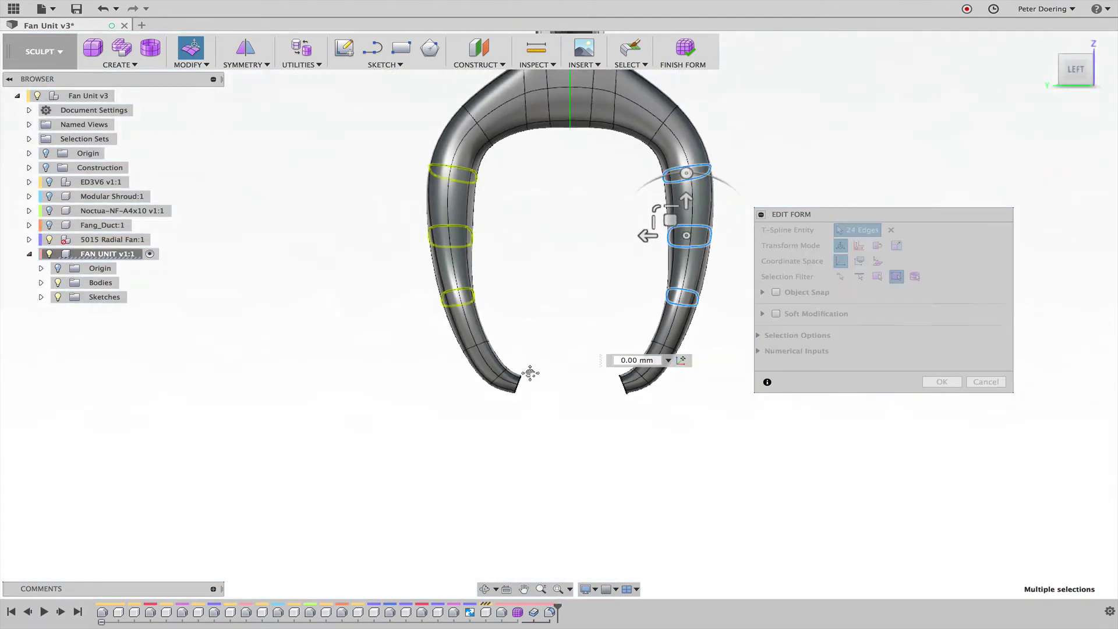
{"action": "middle_click_drag", "start_coordinate": [525, 370], "coordinate": [507, 411]}
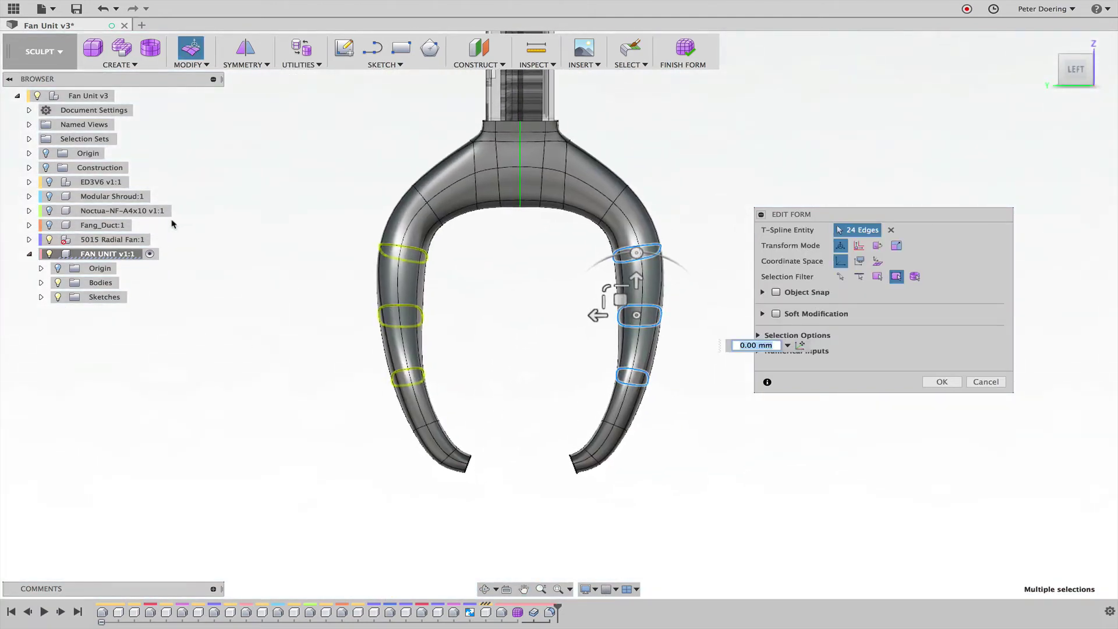
- Show the Noctua-NF-A4x10 fan and push the selected arm loops outward around it
{"action": "left_click", "coordinate": [50, 212]}
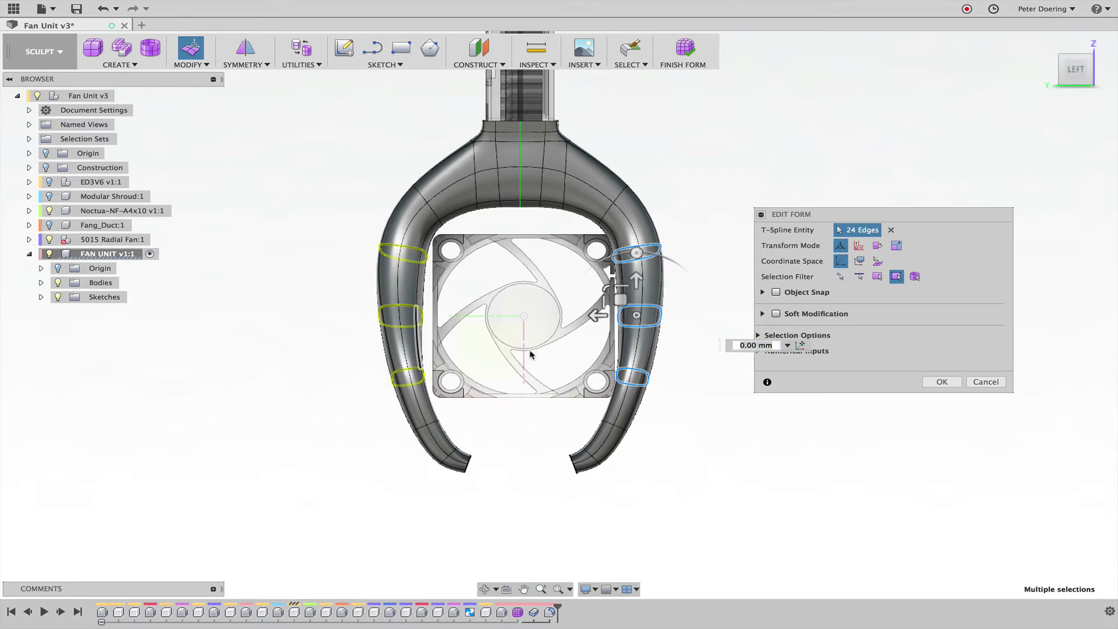
{"action": "middle_click_drag", "start_coordinate": [629, 378], "coordinate": [610, 378]}
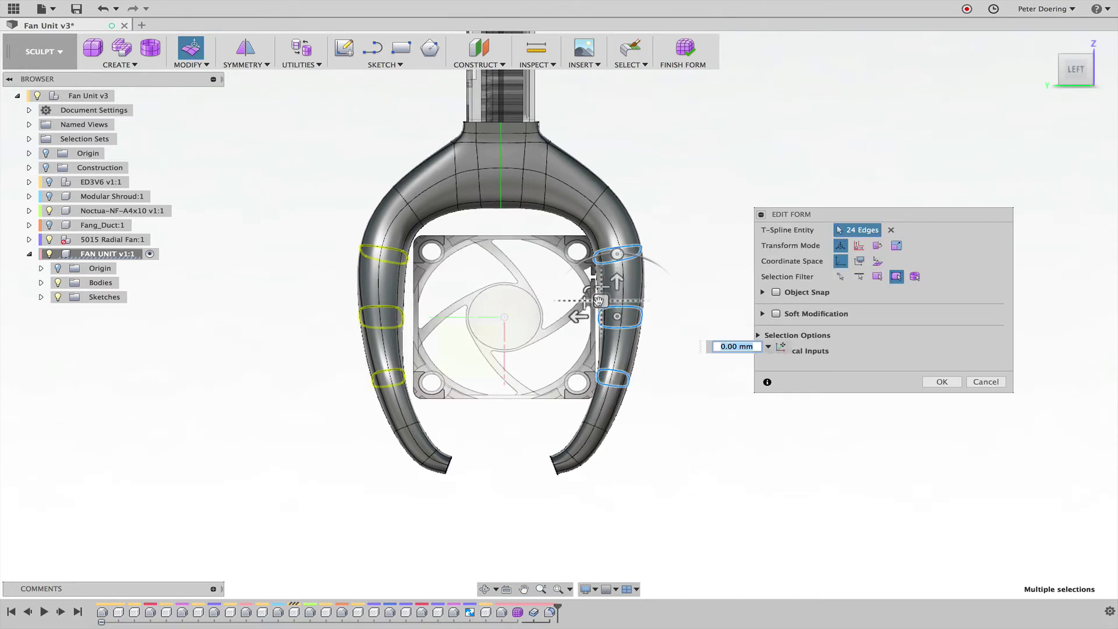
{"action": "left_click_drag", "start_coordinate": [598, 302], "coordinate": [612, 301]}
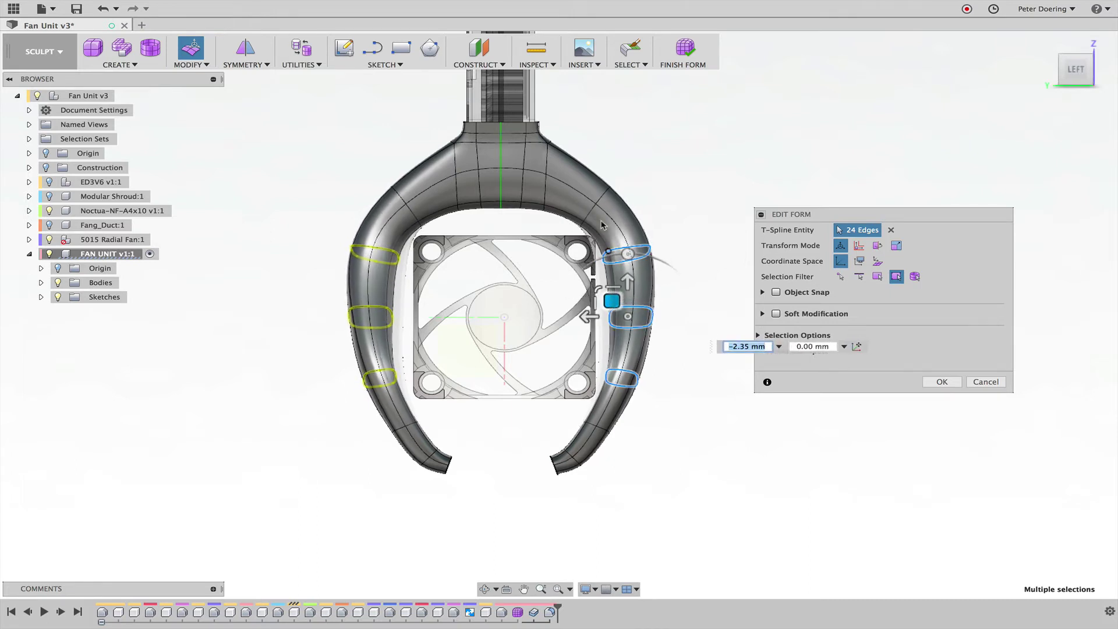
- Nudge the upper and lower right-arm edge loops slightly outward to refine the curve
{"action": "double_click", "coordinate": [605, 209]}
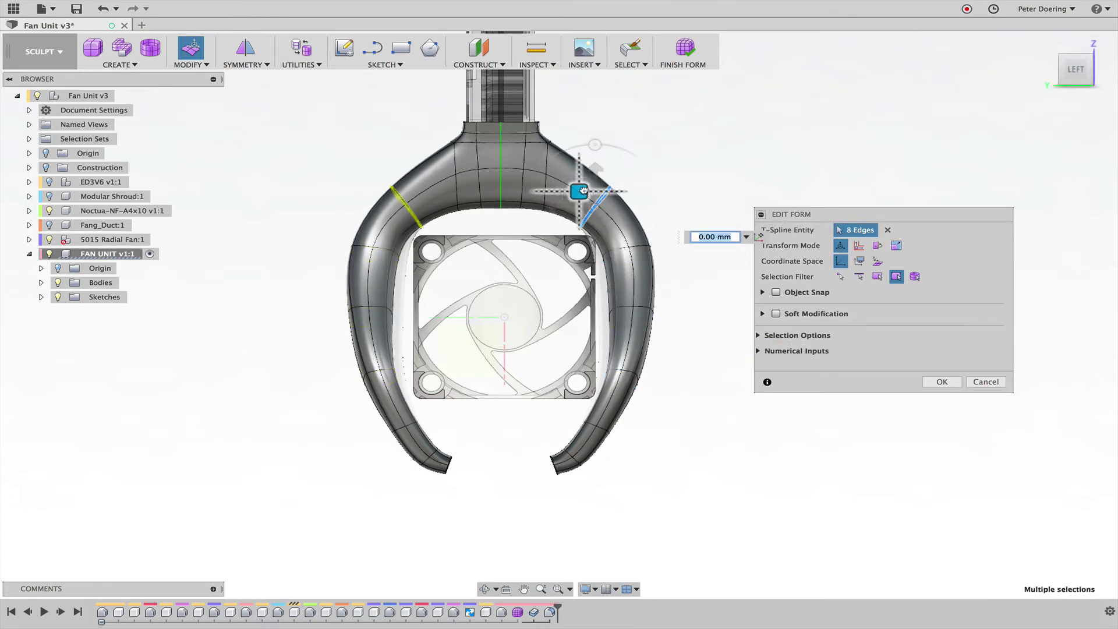
{"action": "left_click_drag", "start_coordinate": [589, 193], "coordinate": [600, 207]}
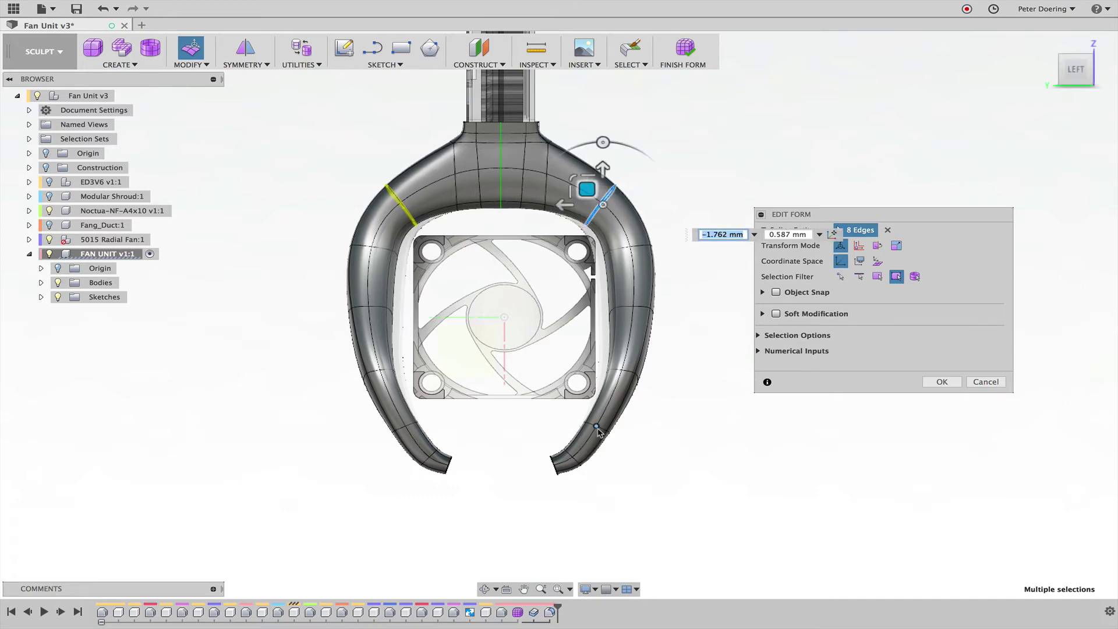
{"action": "scroll", "coordinate": [605, 434], "scroll_direction": "up", "scroll_amount": 3}
{"action": "left_click", "coordinate": [576, 409]}
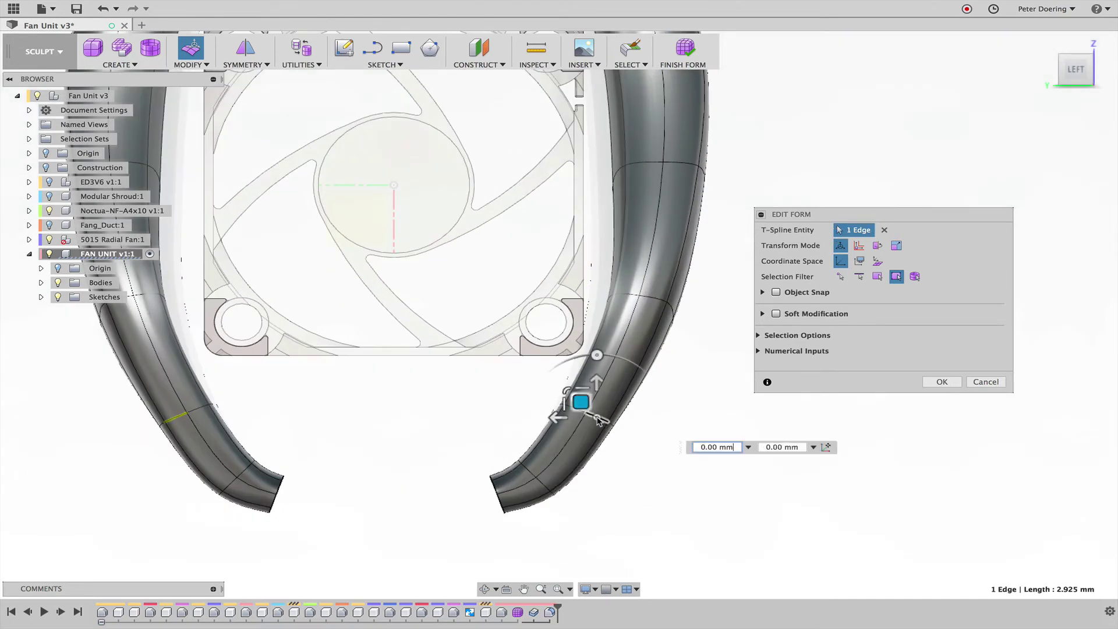
{"action": "left_click_drag", "start_coordinate": [564, 400], "coordinate": [578, 408]}
- Accept the Edit Form changes, orbit to a perspective view, and exit the Sculpt workspace
{"action": "left_click", "coordinate": [929, 385]}
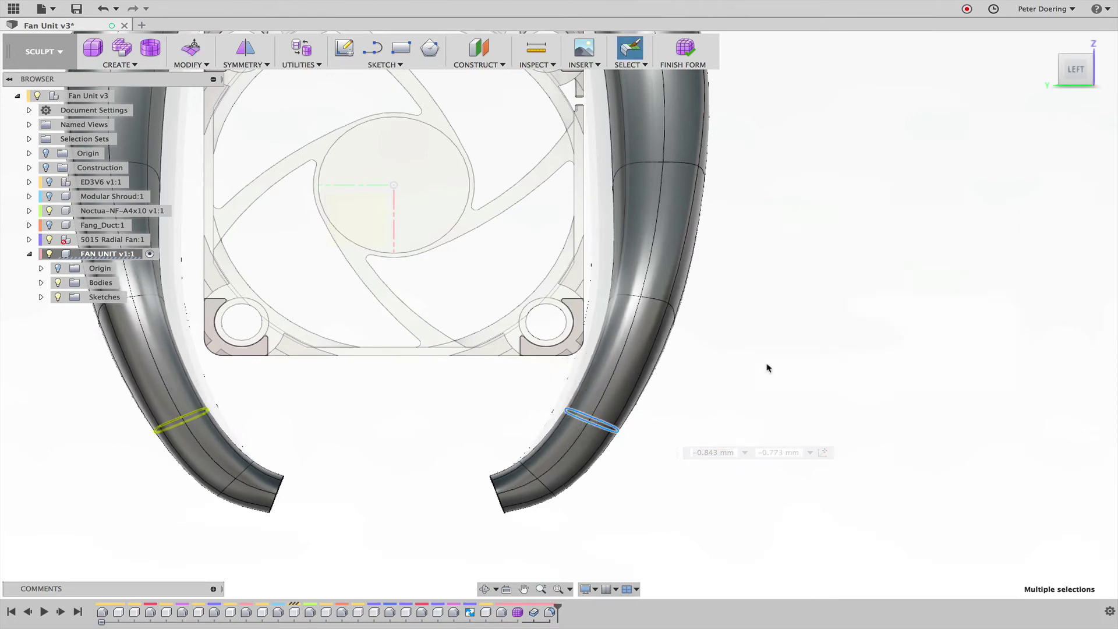
{"action": "scroll", "coordinate": [768, 367], "scroll_direction": "down", "scroll_amount": 3}
{"action": "scroll", "coordinate": [774, 370], "scroll_direction": "down", "scroll_amount": 3}
{"action": "mouse_move", "coordinate": [813, 352]}
{"action": "middle_mouse_down", "text": "shift"}
{"action": "mouse_move", "coordinate": [772, 357]}
{"action": "mouse_move", "coordinate": [698, 160]}
{"action": "middle_mouse_up", "text": "shift"}
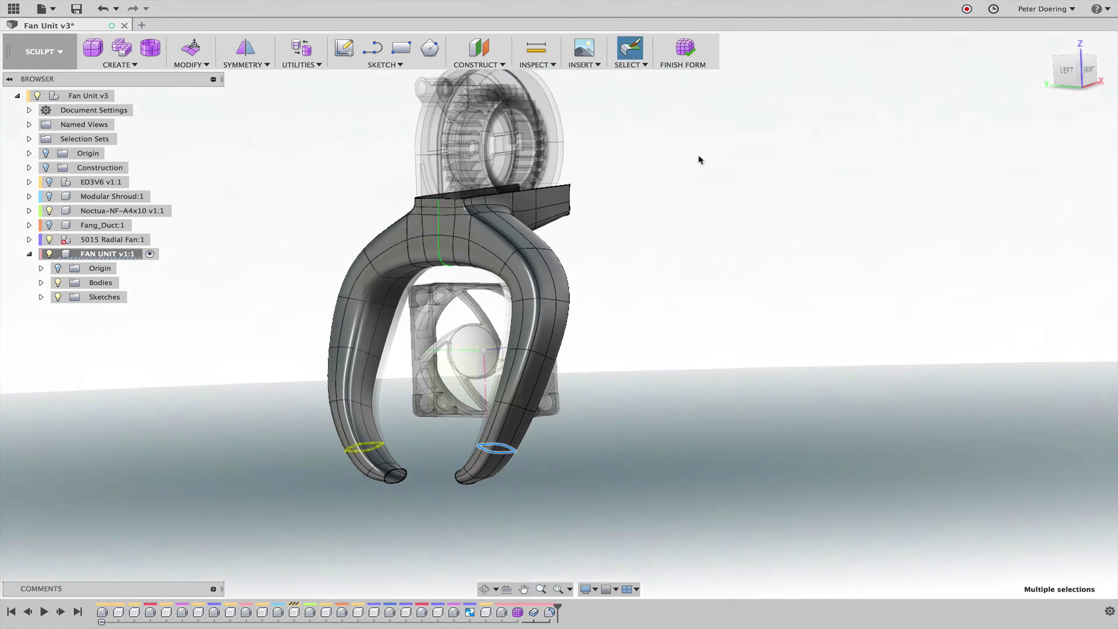
{"action": "left_click", "coordinate": [681, 57]}
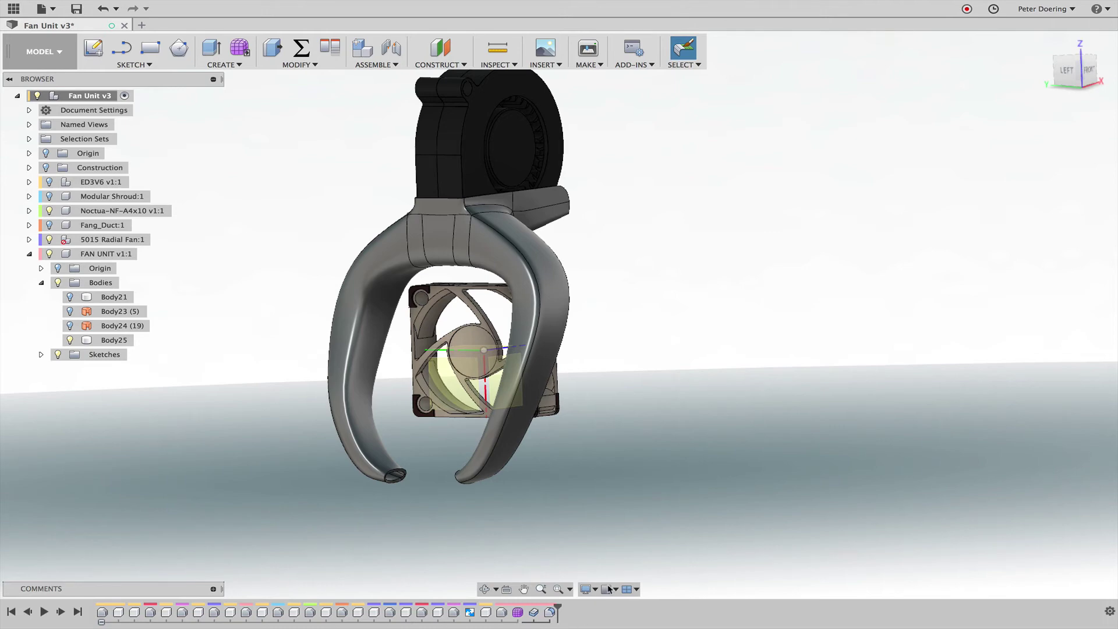
{"action": "left_click", "coordinate": [534, 613]}
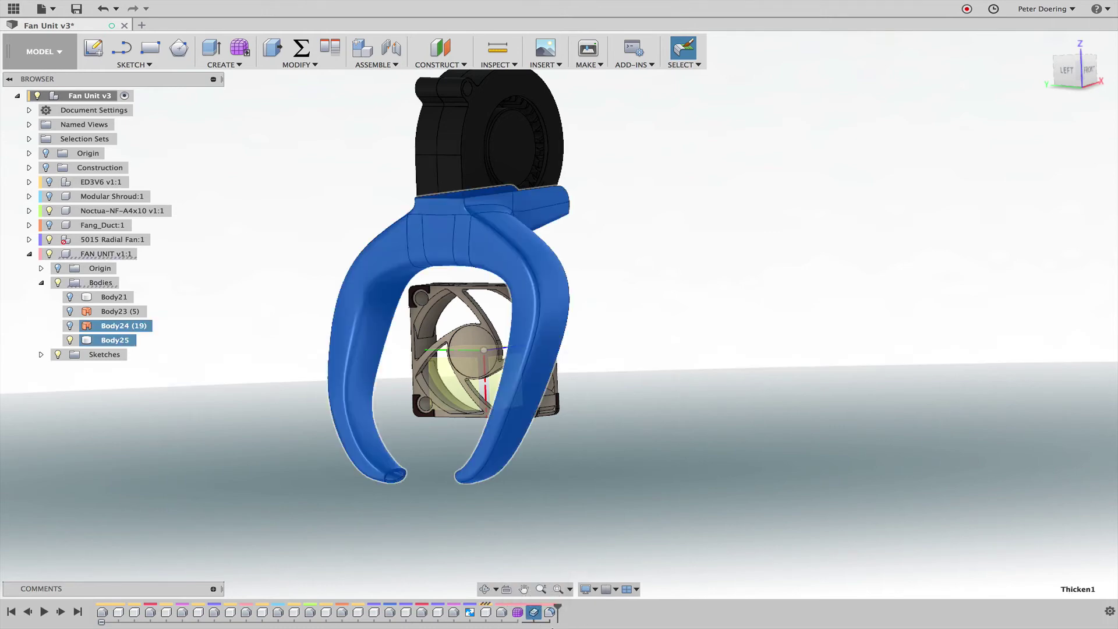
{"action": "left_click", "coordinate": [550, 612]}
{"action": "mouse_move", "coordinate": [629, 474]}
{"action": "middle_mouse_down", "text": "shift"}
{"action": "mouse_move", "coordinate": [592, 460]}
{"action": "mouse_move", "coordinate": [580, 479]}
{"action": "mouse_move", "coordinate": [593, 456]}
{"action": "middle_mouse_up", "text": "shift"}
{"action": "mouse_move", "coordinate": [609, 304]}
{"action": "middle_mouse_down", "text": "shift"}
{"action": "mouse_move", "coordinate": [571, 314]}
{"action": "mouse_move", "coordinate": [567, 335]}
{"action": "mouse_move", "coordinate": [576, 325]}
{"action": "middle_mouse_up", "text": "shift"}
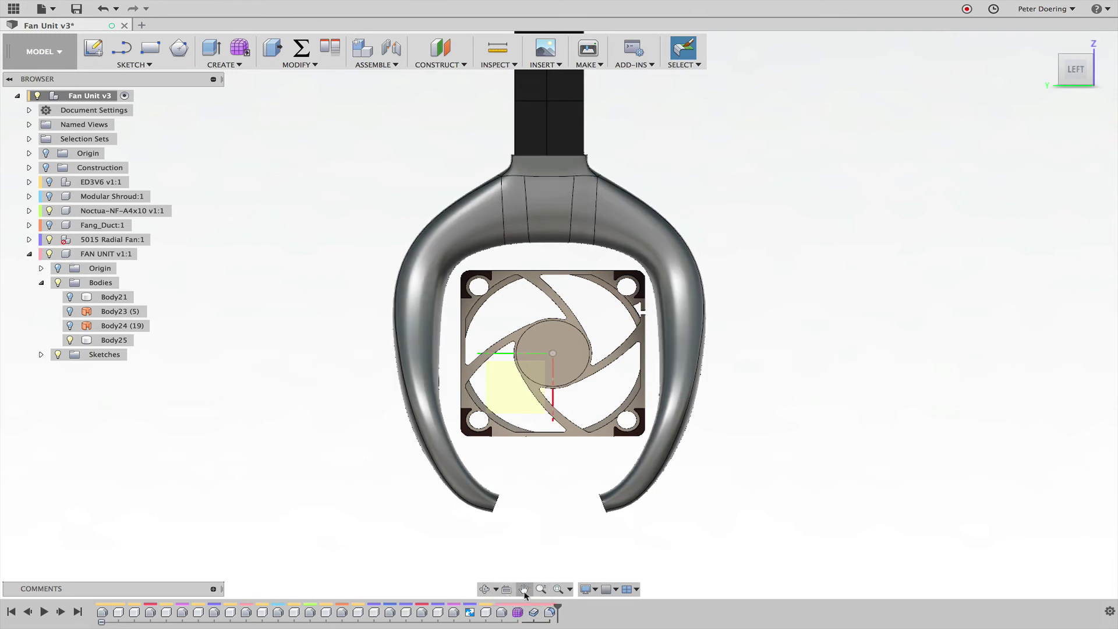
{"action": "double_click", "coordinate": [517, 611]}
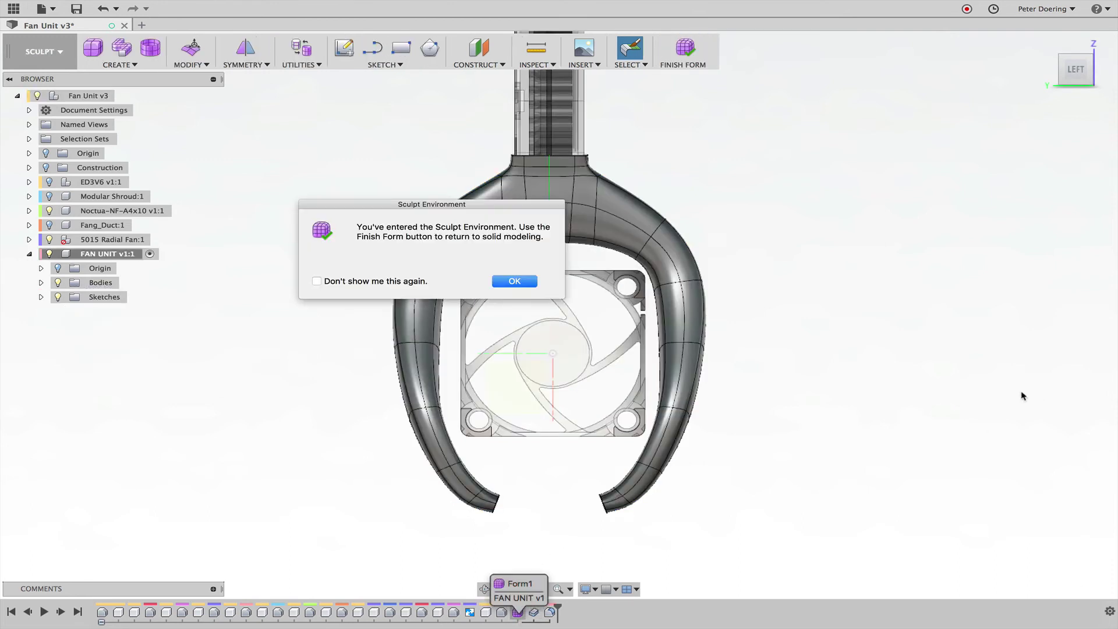
{"action": "left_click", "coordinate": [514, 281]}
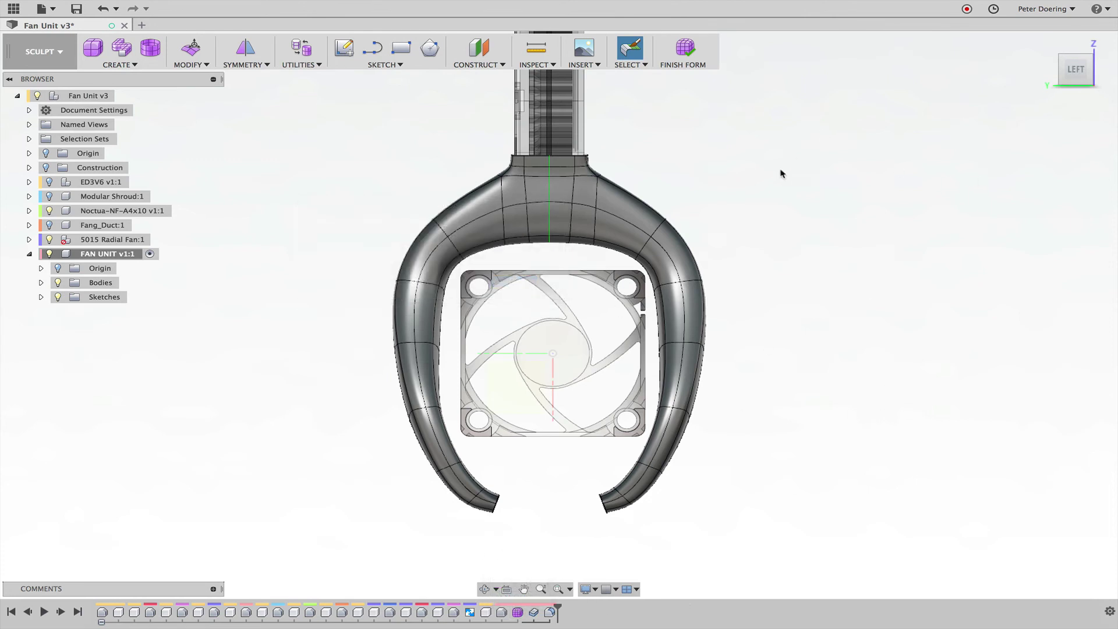
{"action": "left_click", "coordinate": [684, 49]}
{"action": "mouse_move", "coordinate": [757, 412]}
{"action": "middle_mouse_down", "text": "shift"}
{"action": "mouse_move", "coordinate": [691, 404]}
{"action": "mouse_move", "coordinate": [716, 417]}
{"action": "mouse_move", "coordinate": [704, 419]}
{"action": "mouse_move", "coordinate": [779, 400]}
{"action": "mouse_move", "coordinate": [813, 408]}
{"action": "mouse_move", "coordinate": [707, 411]}
{"action": "middle_mouse_up", "text": "shift"}
{"action": "left_click", "coordinate": [434, 224]}
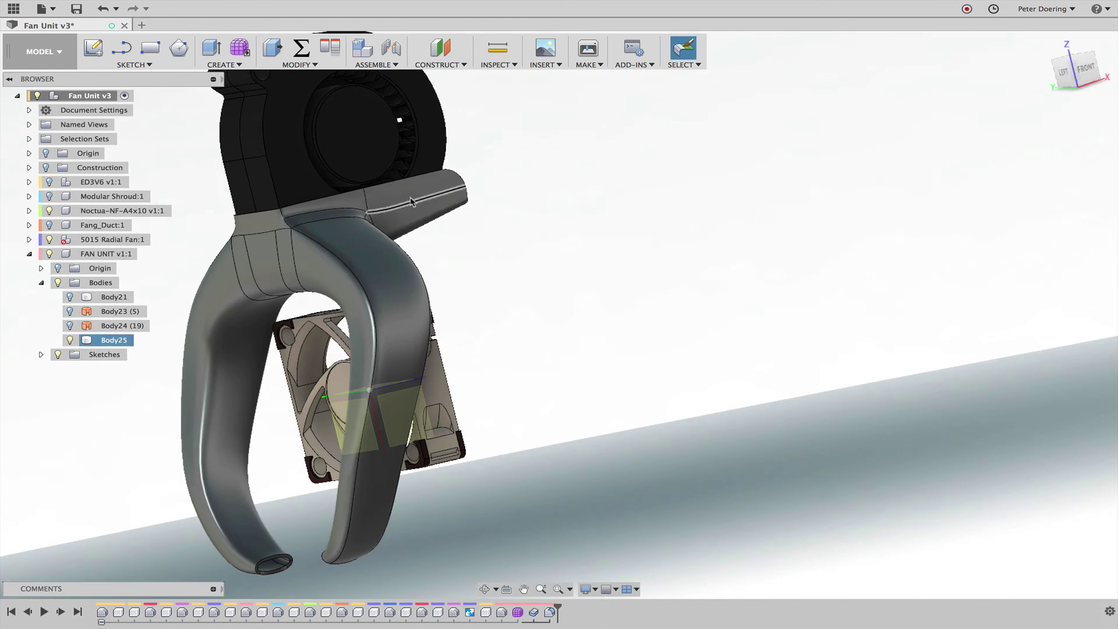
{"action": "left_click", "coordinate": [564, 265]}
{"action": "middle_click_drag", "start_coordinate": [565, 265], "coordinate": [636, 358], "text": "shift"}
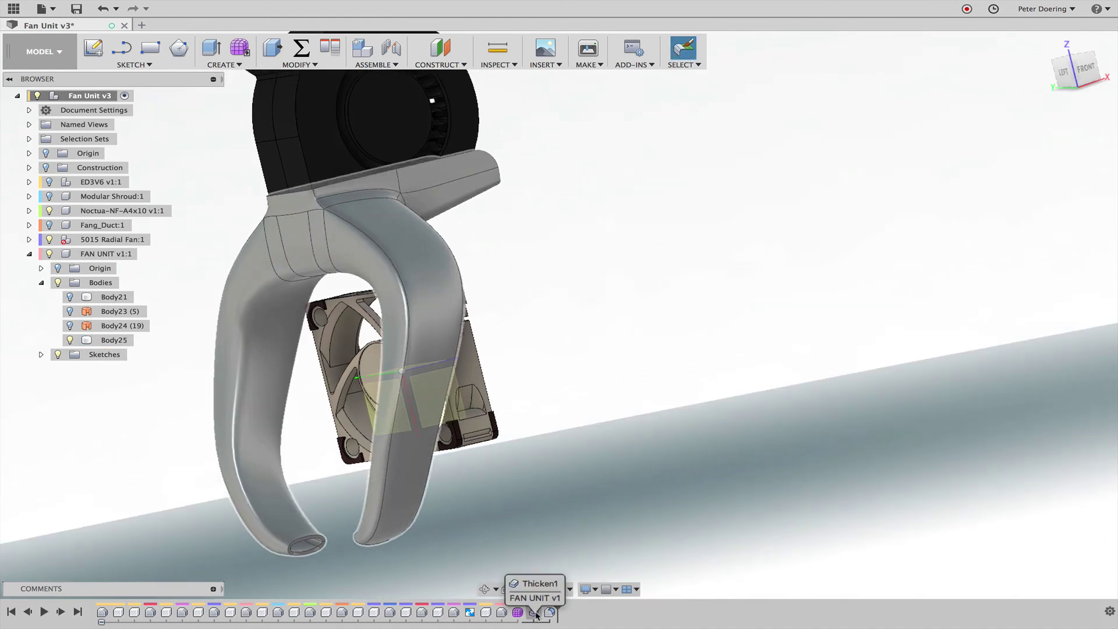
{"action": "middle_click_drag", "start_coordinate": [642, 455], "coordinate": [717, 437], "text": "shift"}
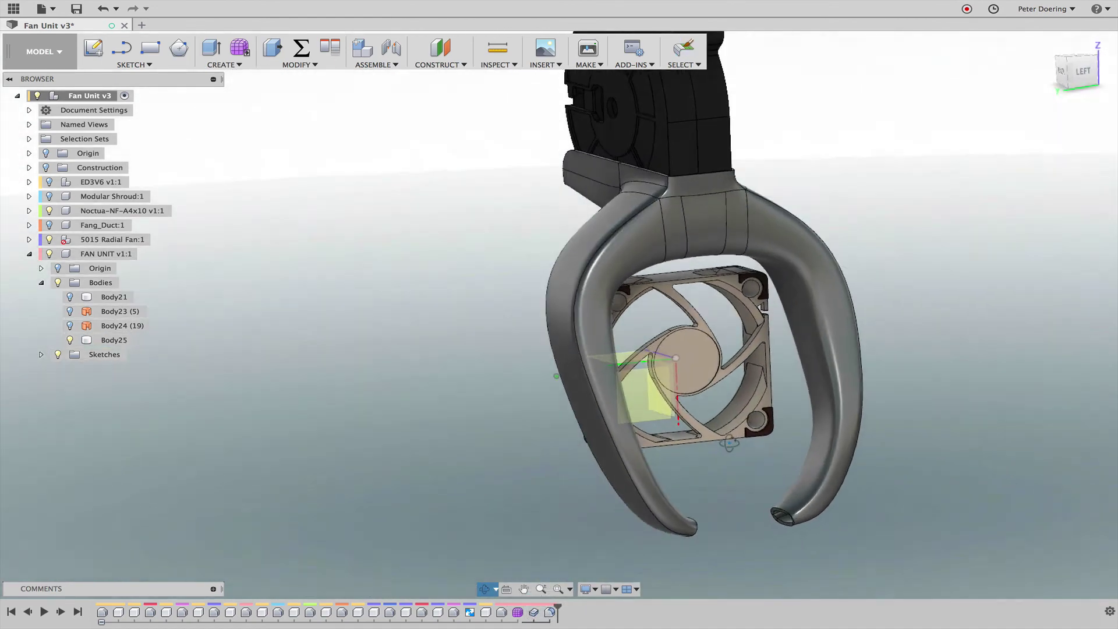
{"action": "scroll", "coordinate": [625, 430], "scroll_direction": "down", "scroll_amount": 1}
{"action": "mouse_move", "coordinate": [624, 429]}
{"action": "middle_mouse_down", "text": "shift"}
{"action": "mouse_move", "coordinate": [691, 425]}
{"action": "mouse_move", "coordinate": [738, 391]}
{"action": "middle_mouse_up", "text": "shift"}
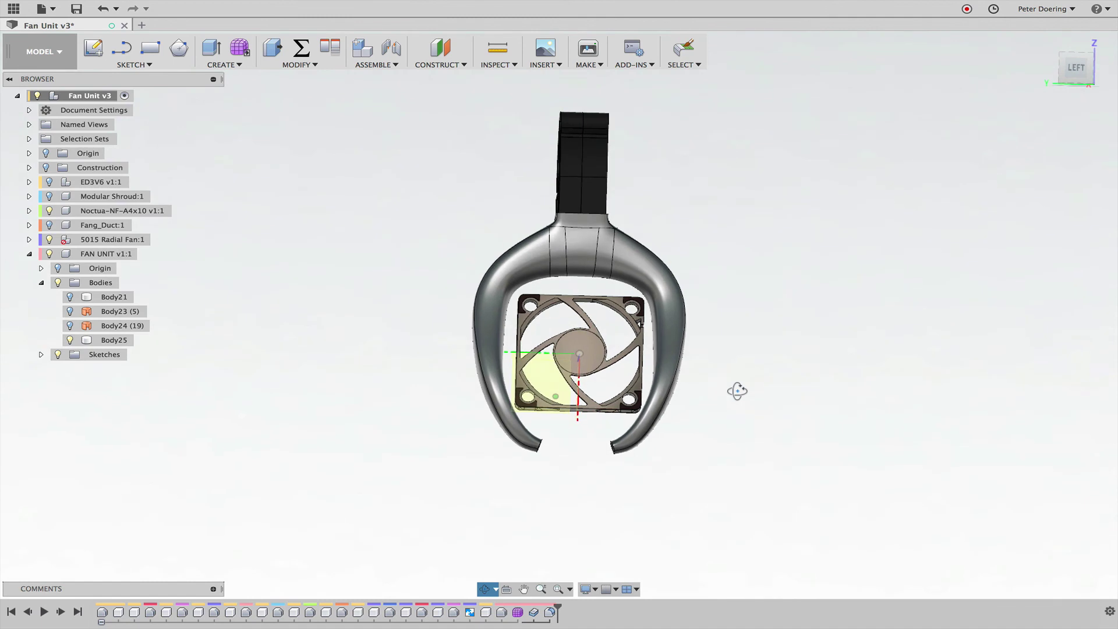
{"action": "left_click", "coordinate": [1069, 70]}
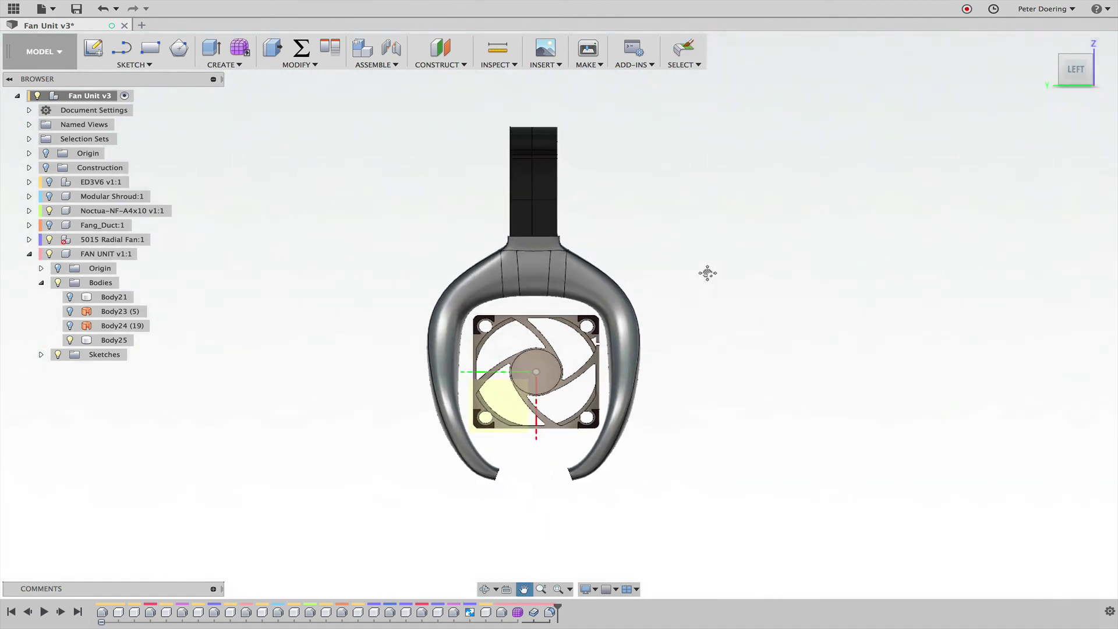